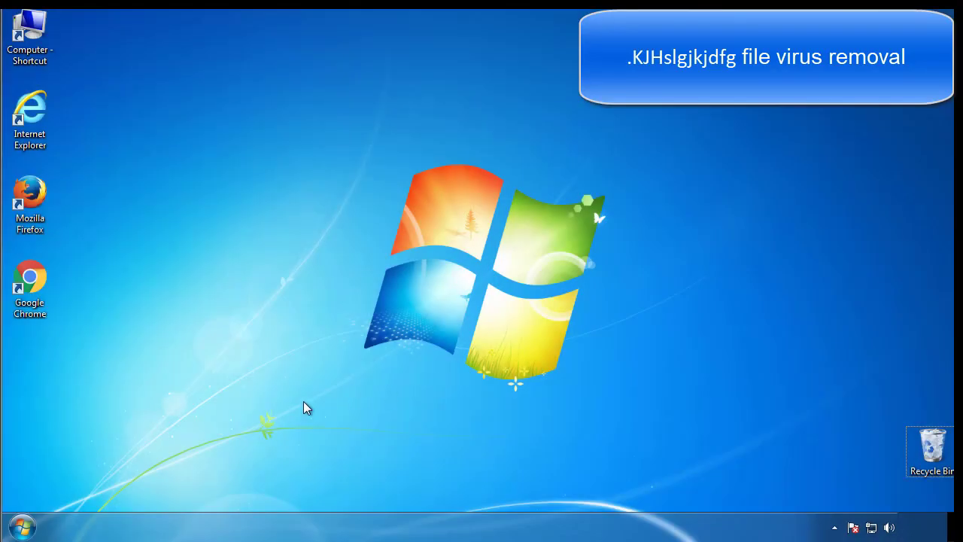
Step: Check Safe boot (Minimal) on msconfig's Boot tab and restart Windows into Safe Mode
{"action": "left_click", "coordinate": [31, 526]}
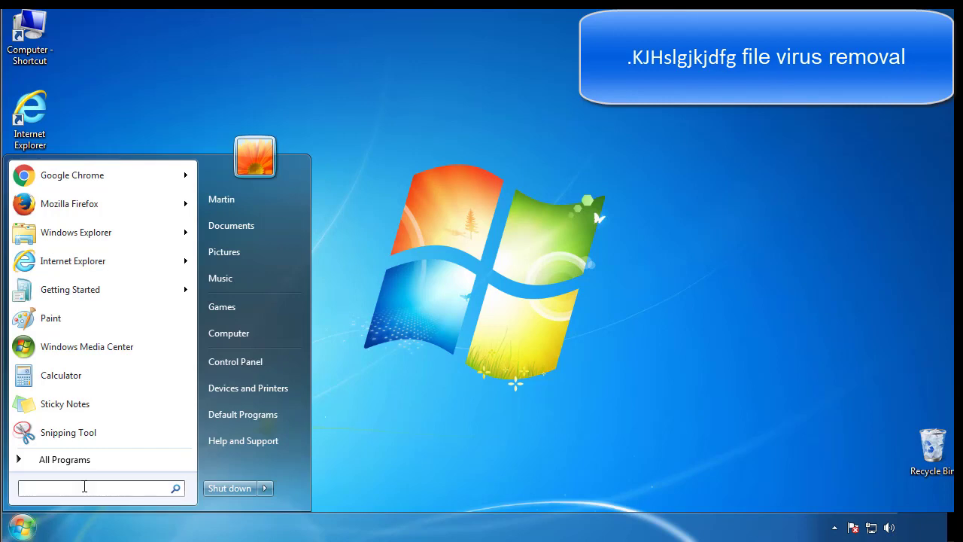
{"action": "type", "text": "msconfig"}
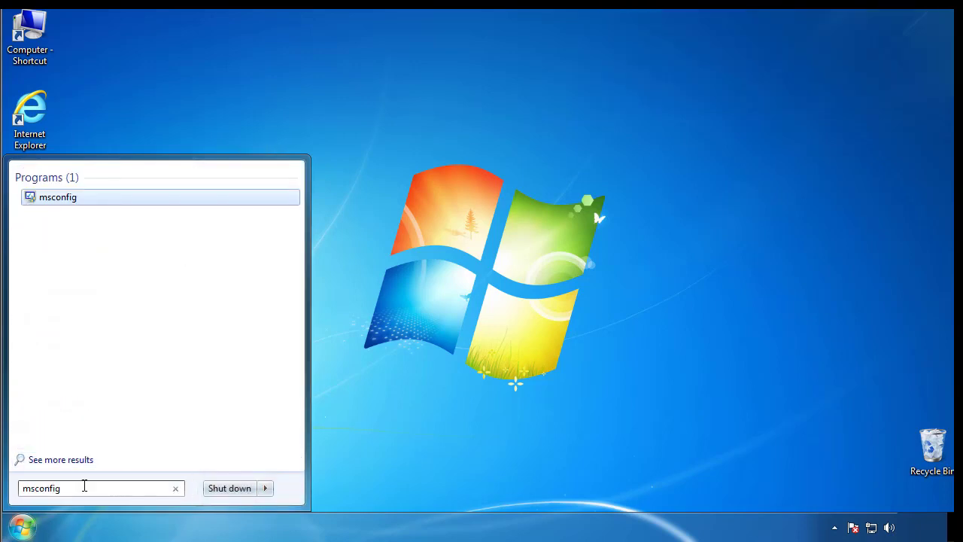
{"action": "key", "text": "Return"}
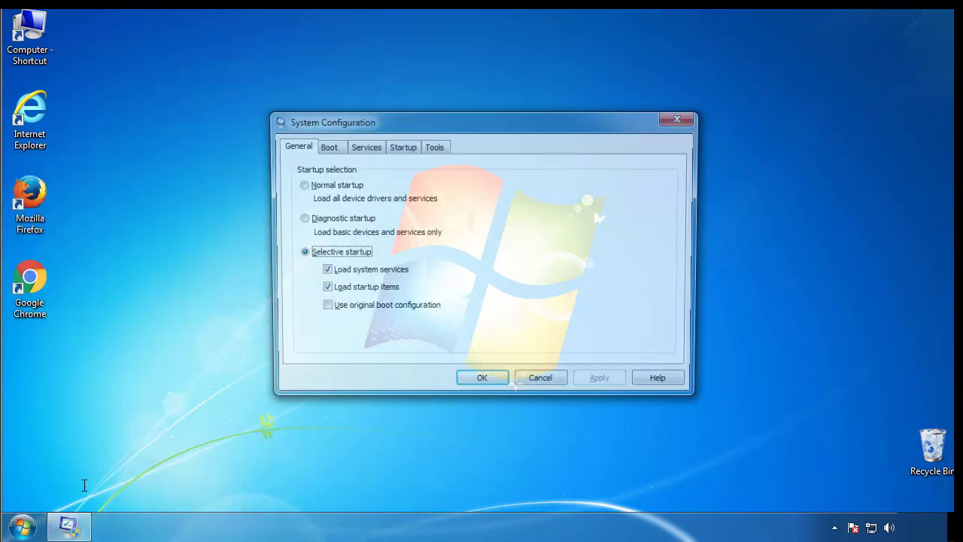
{"action": "left_click", "coordinate": [325, 146]}
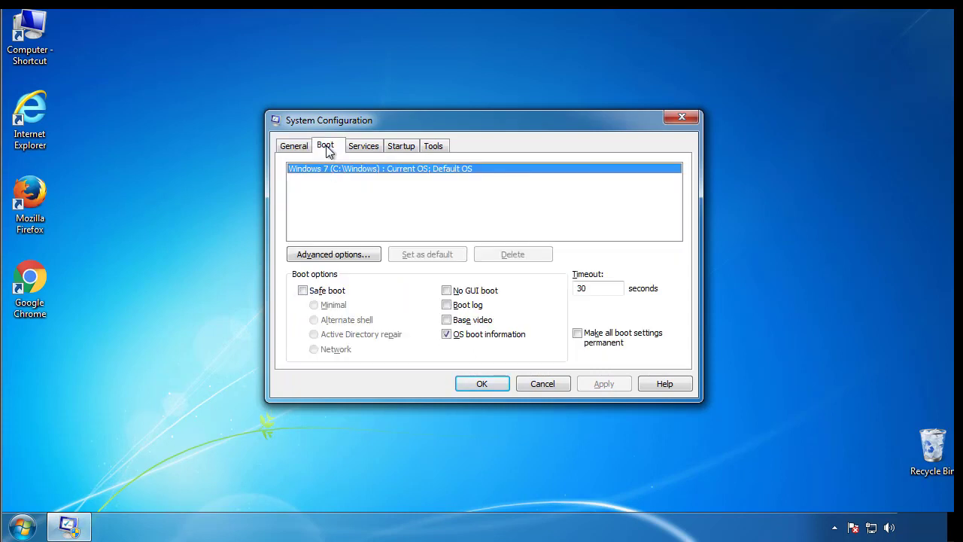
{"action": "left_click", "coordinate": [303, 291]}
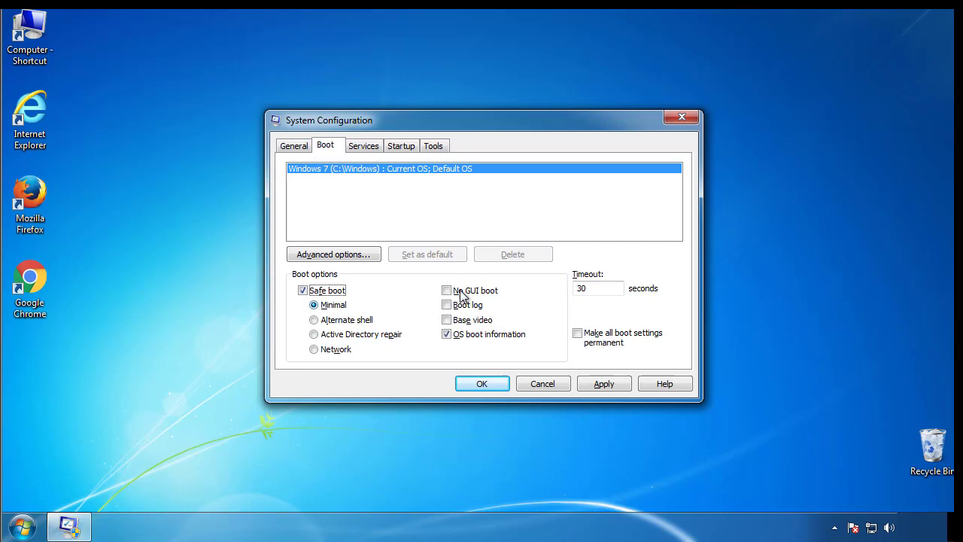
{"action": "left_click", "coordinate": [489, 385]}
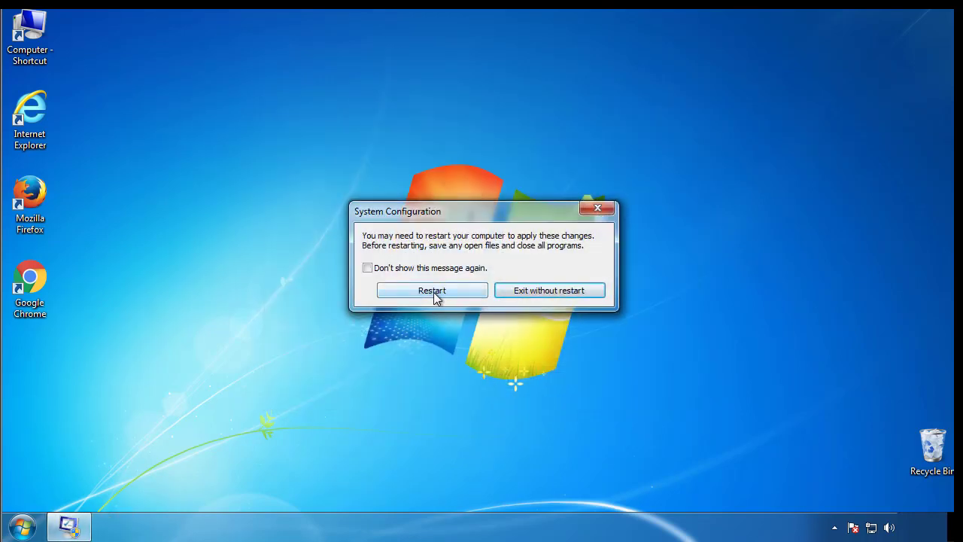
{"action": "left_click", "coordinate": [435, 294]}
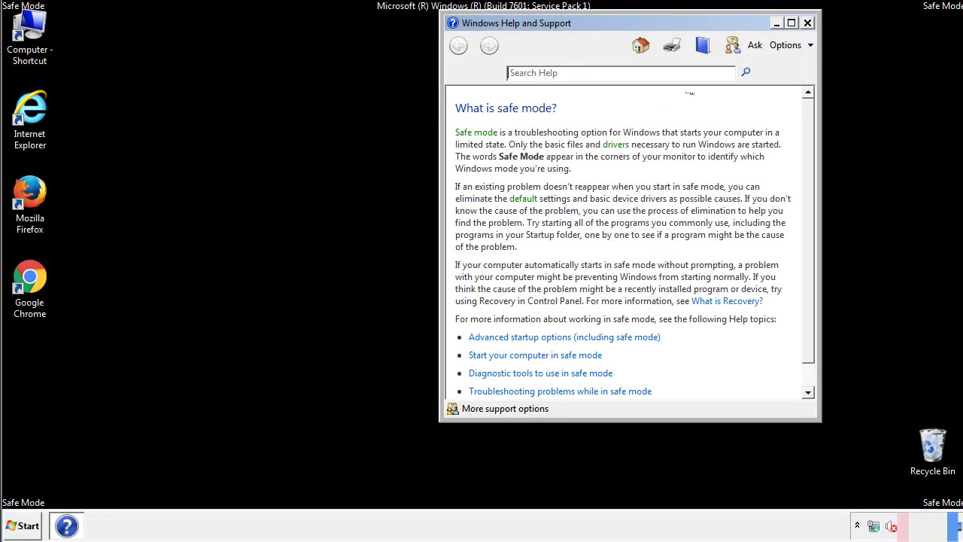
Step: Close Safe Mode help and set Folder Options to show hidden files, folders and drives
{"action": "left_click", "coordinate": [808, 22]}
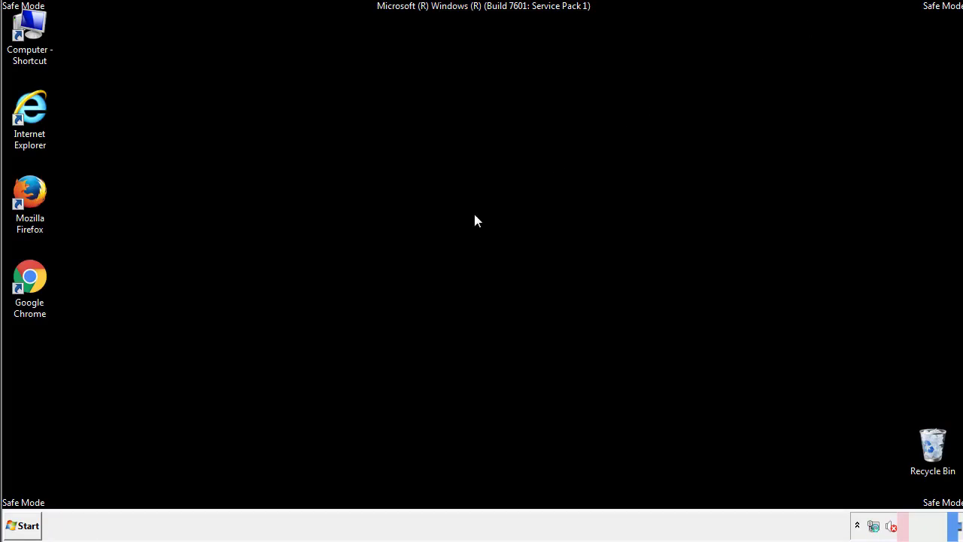
{"action": "left_click", "coordinate": [28, 525]}
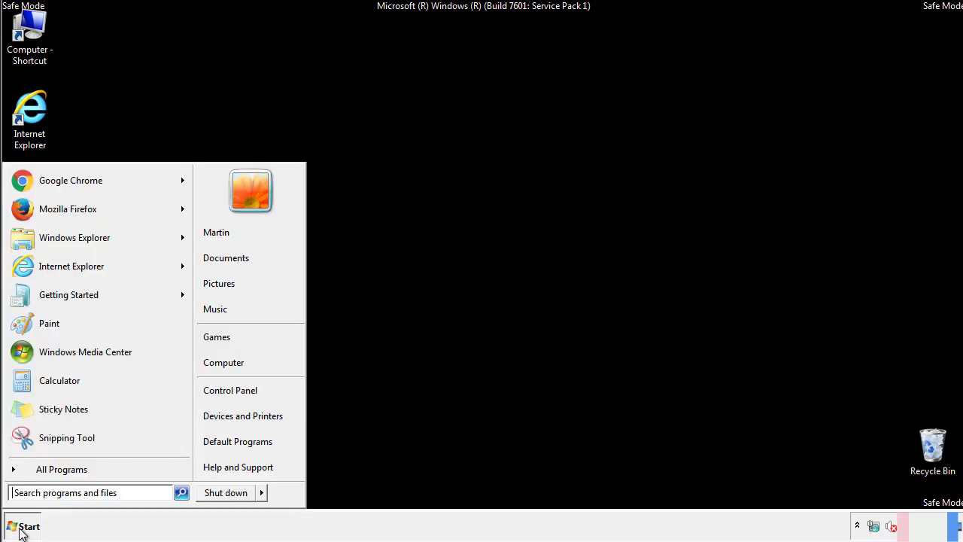
{"action": "left_click", "coordinate": [241, 388]}
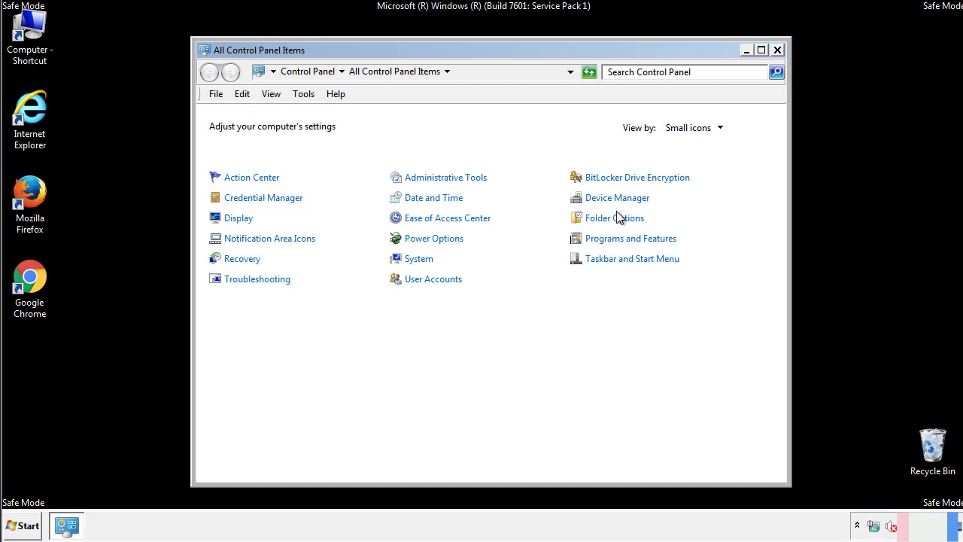
{"action": "left_click", "coordinate": [614, 218]}
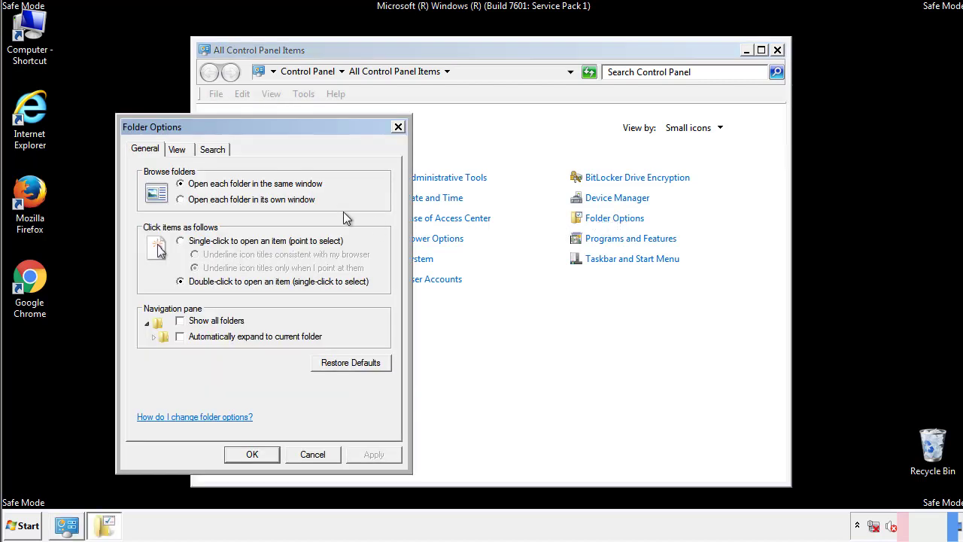
{"action": "left_click", "coordinate": [178, 152]}
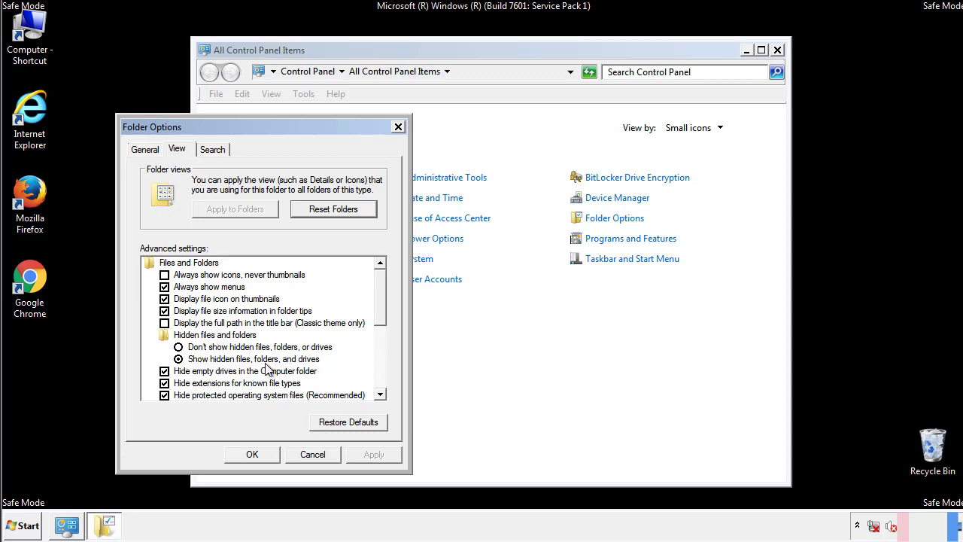
{"action": "left_click", "coordinate": [260, 453]}
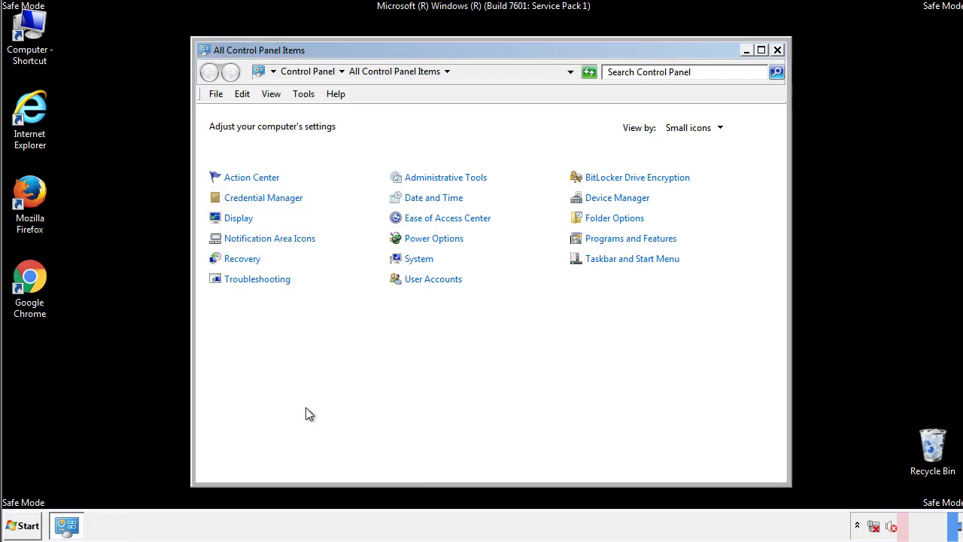
{"action": "left_click", "coordinate": [778, 50]}
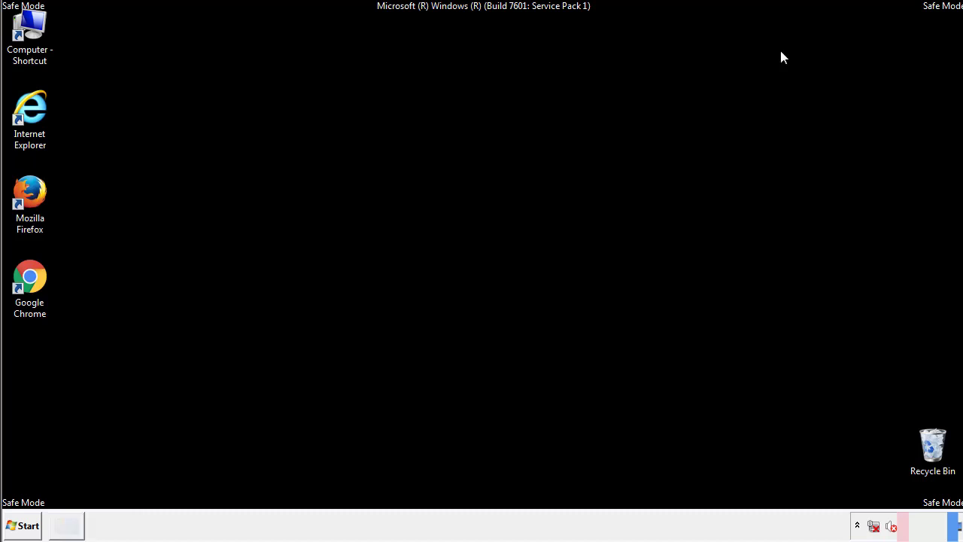
Step: Browse from Computer to C:\Windows\System32\drivers\etc and open the hosts file
{"action": "double_click", "coordinate": [39, 26]}
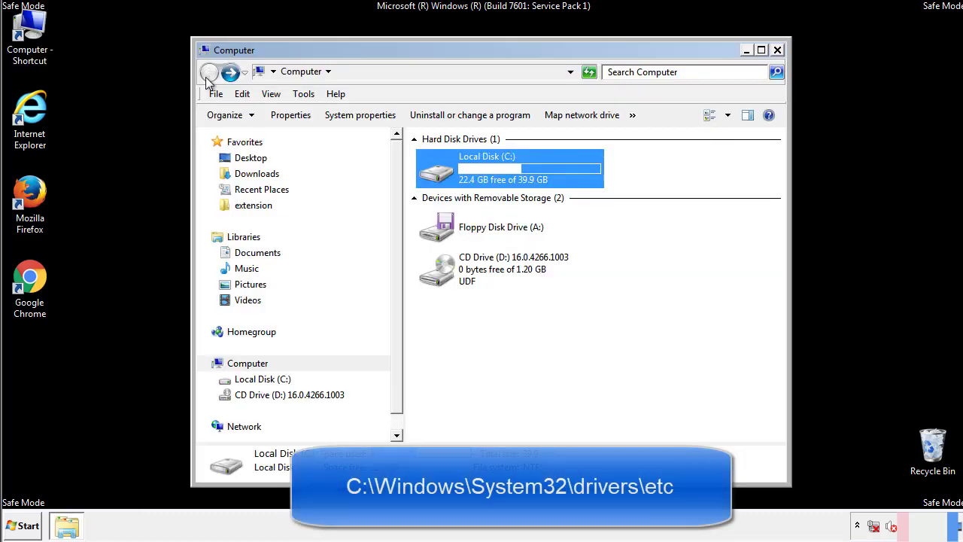
{"action": "double_click", "coordinate": [443, 174]}
{"action": "left_click", "coordinate": [439, 277]}
{"action": "double_click", "coordinate": [440, 276]}
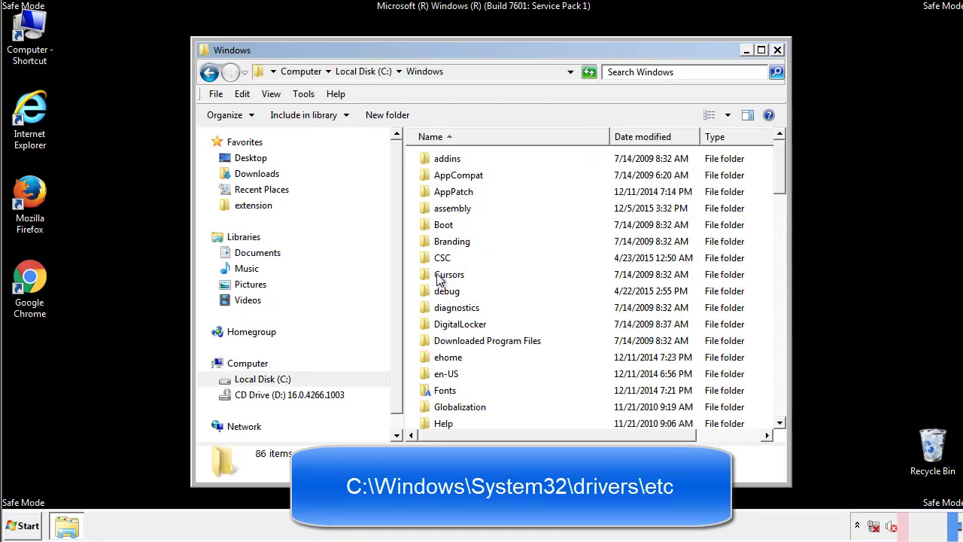
{"action": "scroll", "coordinate": [442, 340], "scroll_direction": "down", "scroll_amount": 2}
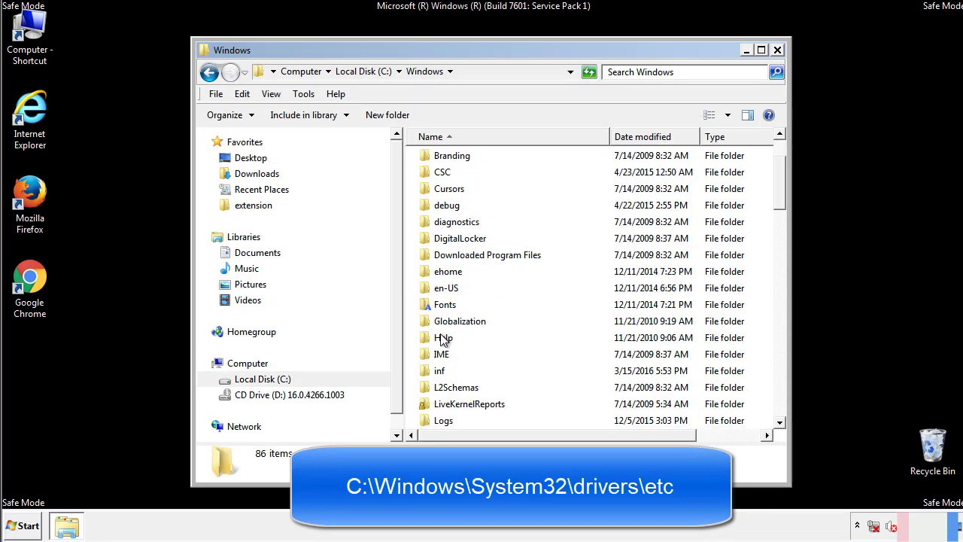
{"action": "scroll", "coordinate": [443, 340], "scroll_direction": "down", "scroll_amount": 7}
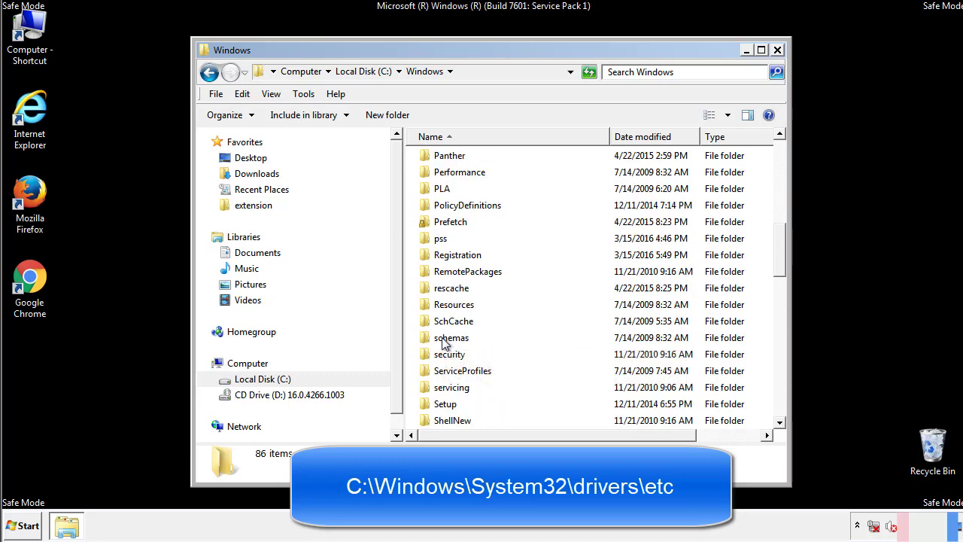
{"action": "scroll", "coordinate": [444, 341], "scroll_direction": "down", "scroll_amount": 2}
{"action": "double_click", "coordinate": [455, 387]}
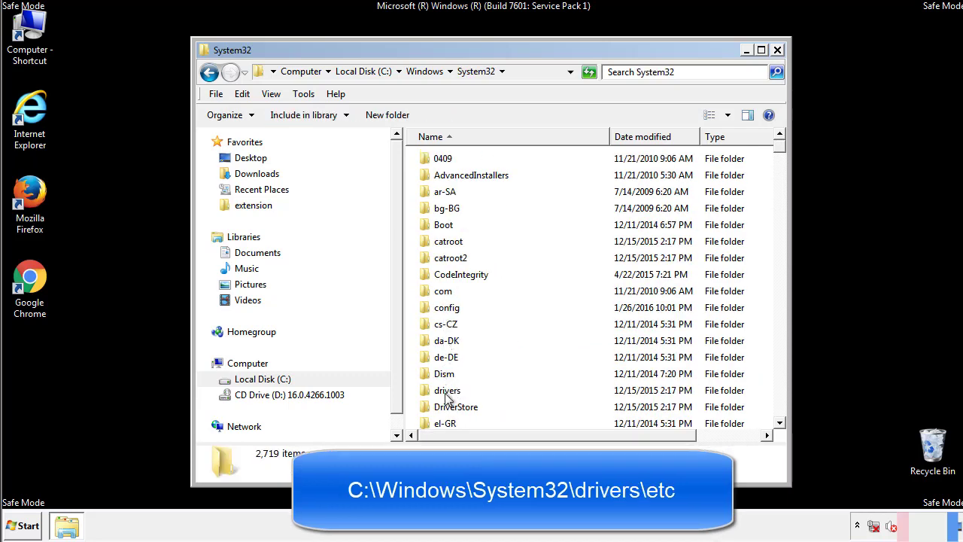
{"action": "double_click", "coordinate": [447, 391]}
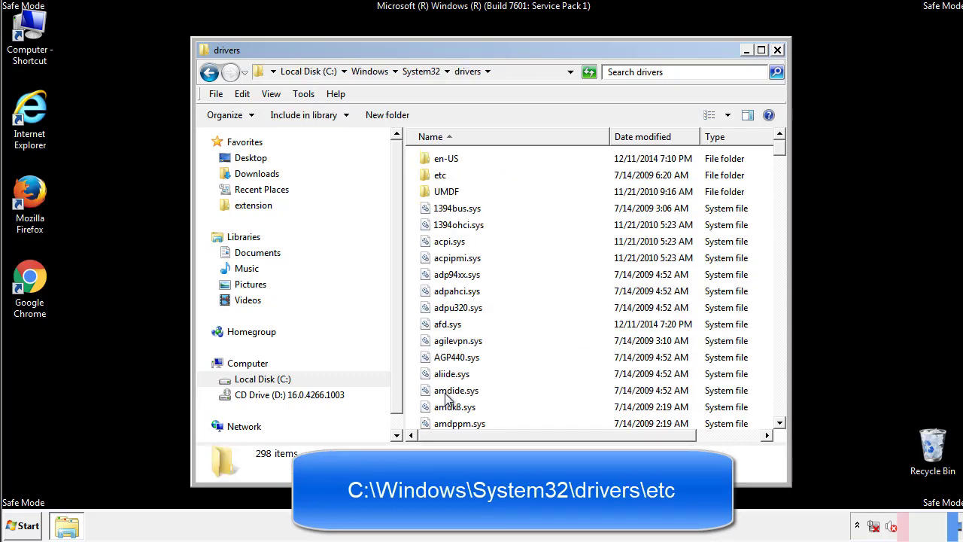
{"action": "double_click", "coordinate": [433, 180]}
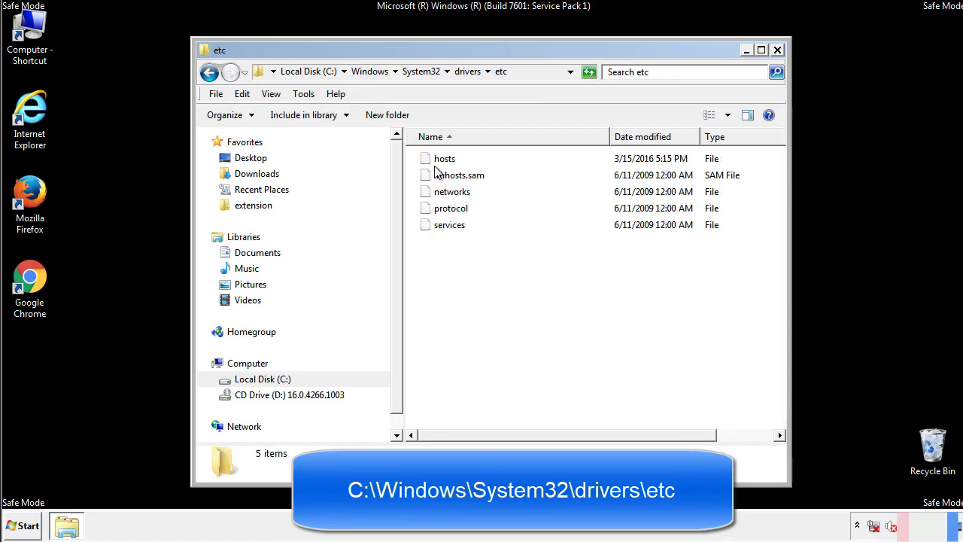
{"action": "double_click", "coordinate": [440, 161]}
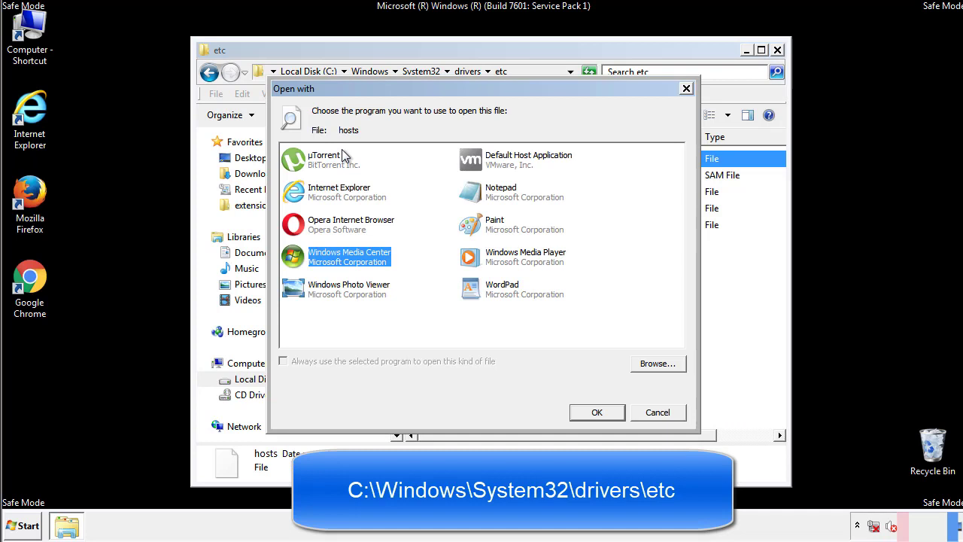
Step: Open the hosts file in Notepad and move its window fully onscreen
{"action": "left_click", "coordinate": [488, 197]}
{"action": "left_click", "coordinate": [596, 412]}
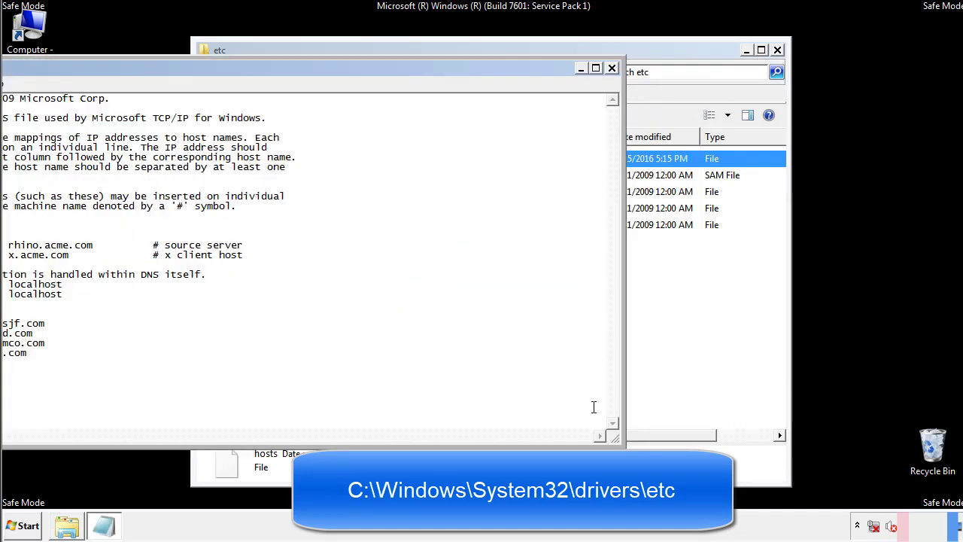
{"action": "left_click_drag", "start_coordinate": [394, 67], "coordinate": [613, 82]}
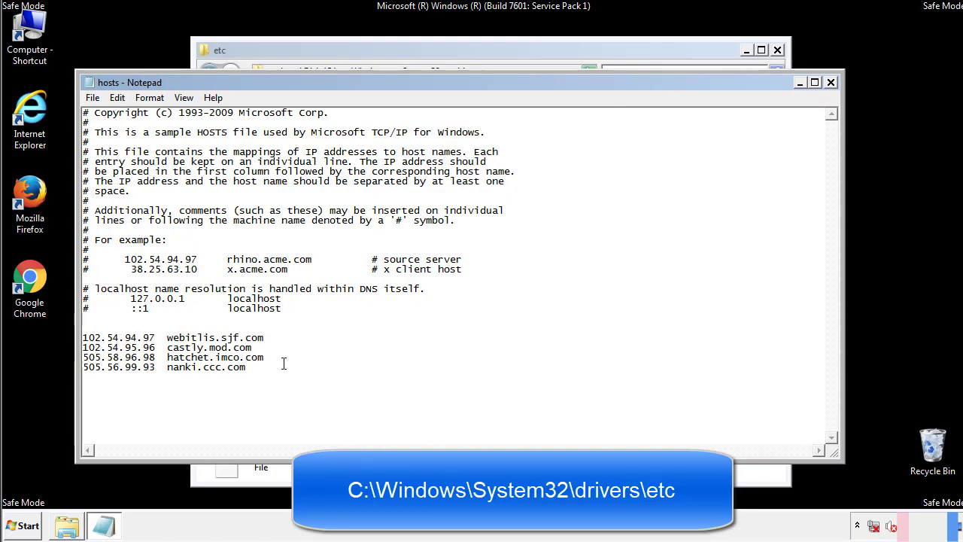
Step: Delete the four bogus IP-to-host lines at the end of hosts and save it
{"action": "left_click_drag", "start_coordinate": [270, 368], "coordinate": [83, 338]}
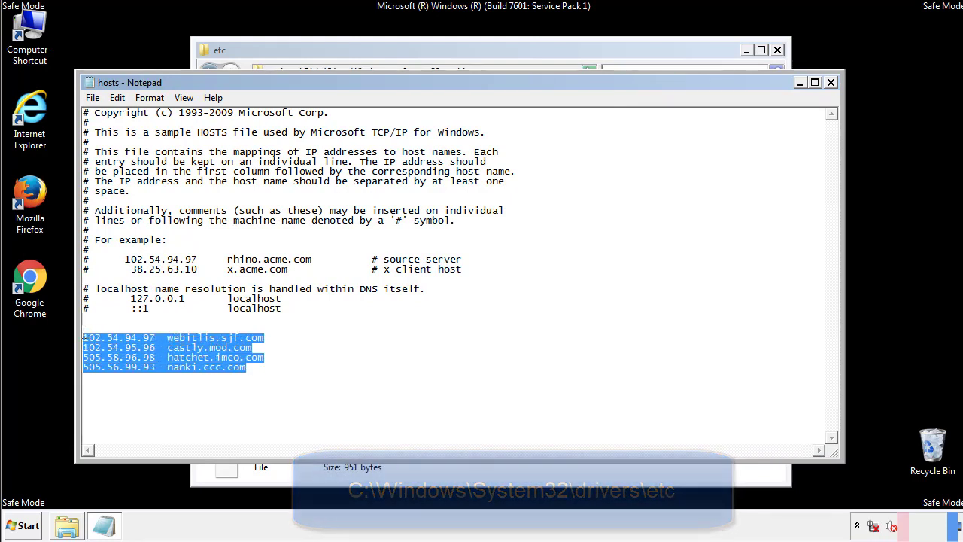
{"action": "key", "text": "Delete"}
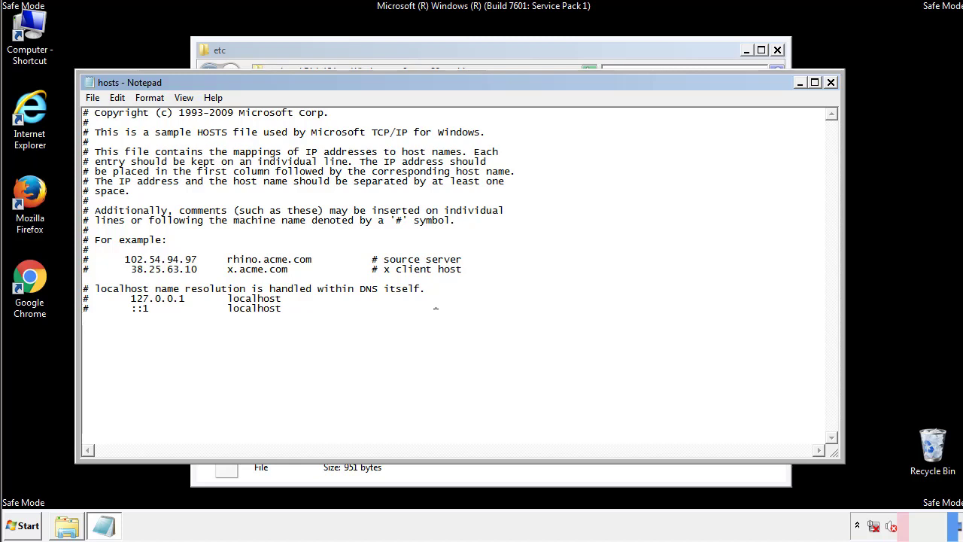
{"action": "left_click", "coordinate": [831, 83]}
{"action": "left_click", "coordinate": [421, 274]}
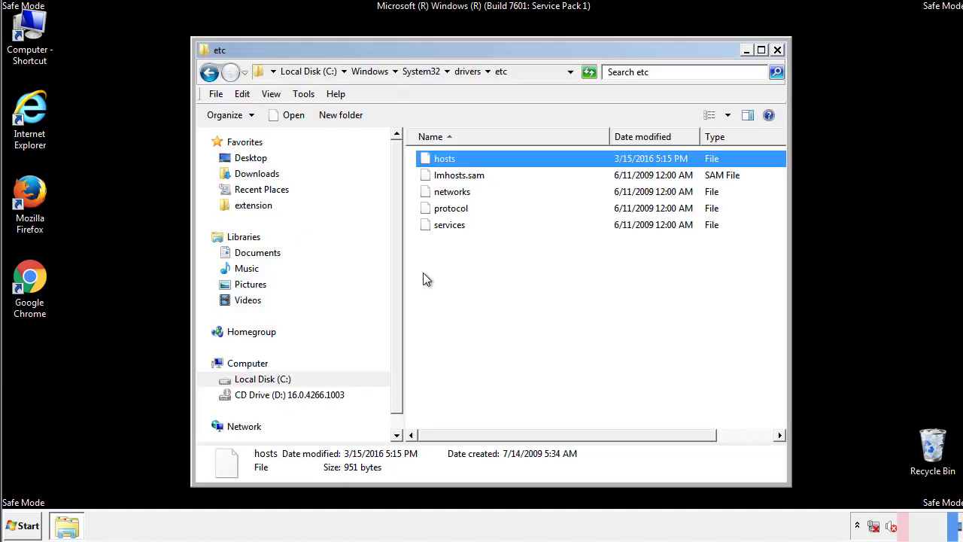
Step: Open the Startup folder from All Programs in an Explorer window
{"action": "left_click", "coordinate": [777, 50]}
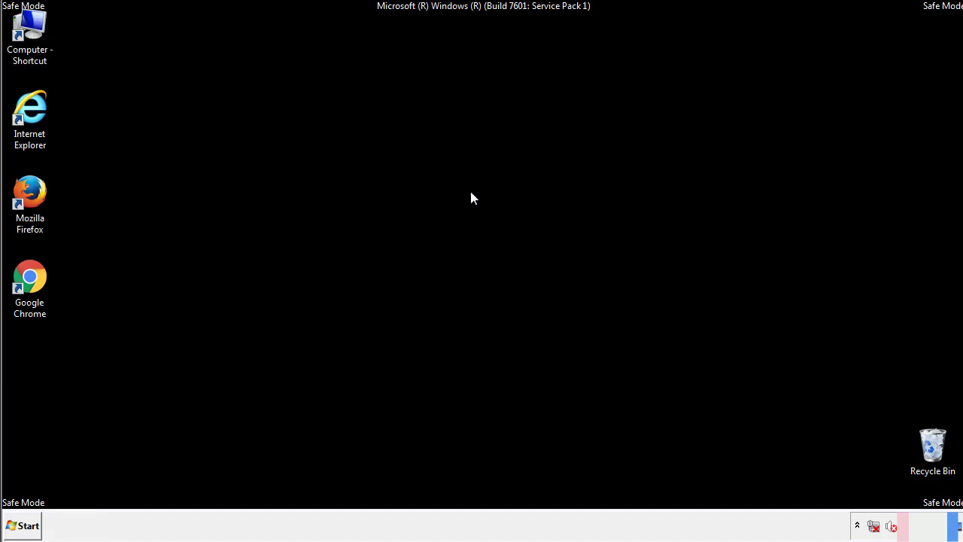
{"action": "left_click", "coordinate": [23, 526]}
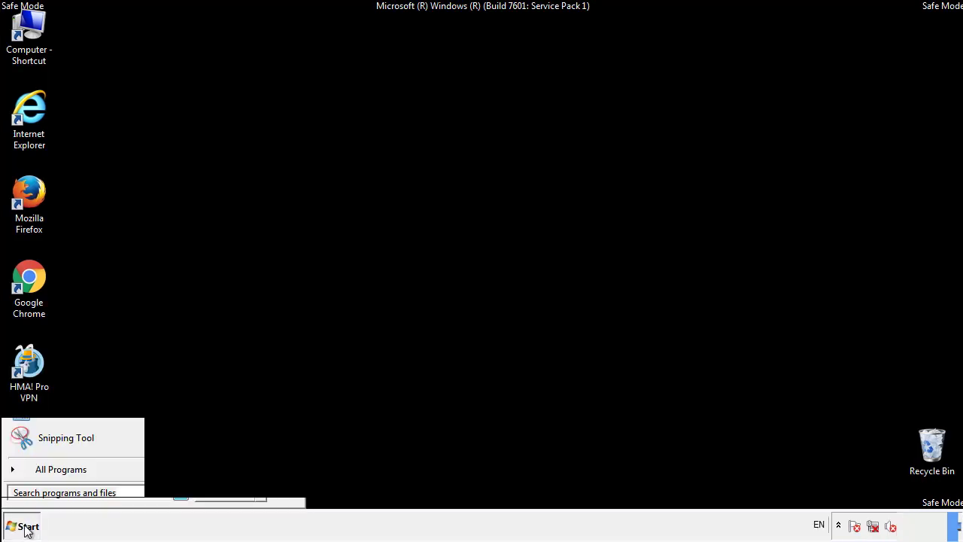
{"action": "left_click", "coordinate": [43, 472]}
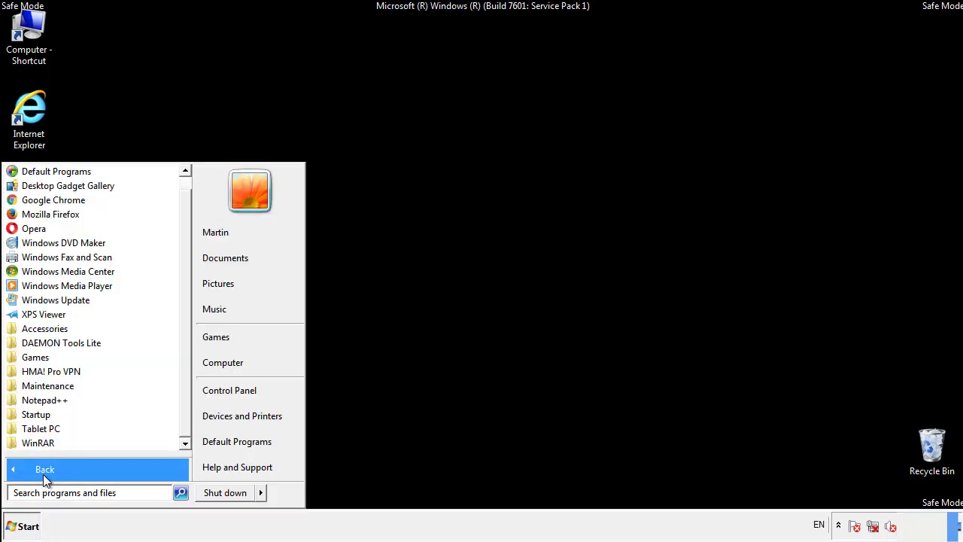
{"action": "right_click", "coordinate": [40, 416]}
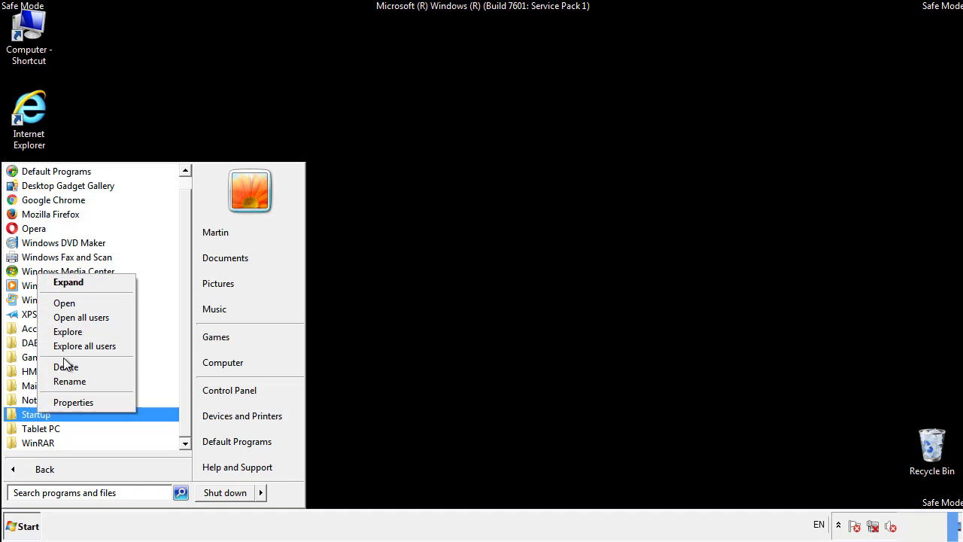
{"action": "left_click", "coordinate": [72, 302]}
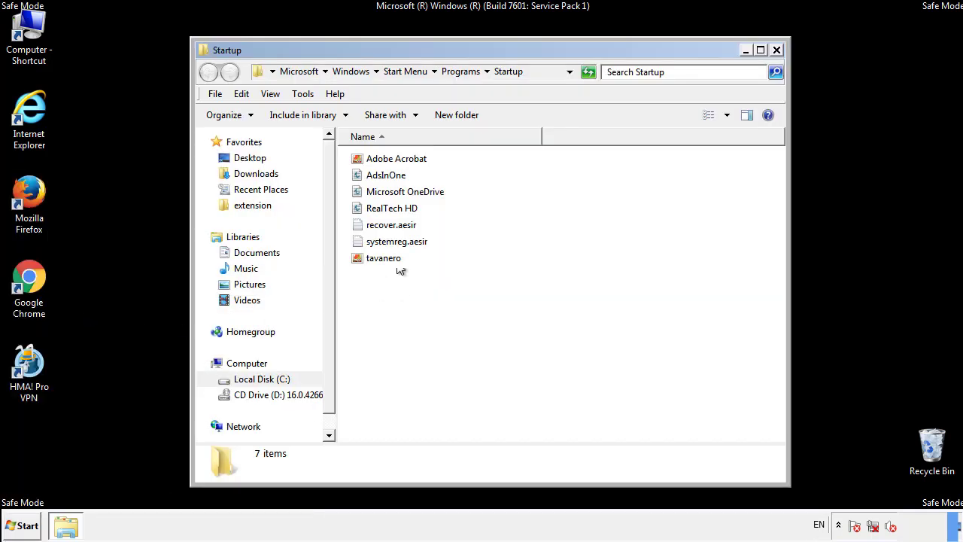
Step: Delete AdsInOne, recover.aesir, systemreg.aesir and tavanero from the Startup folder
{"action": "left_click", "coordinate": [393, 177]}
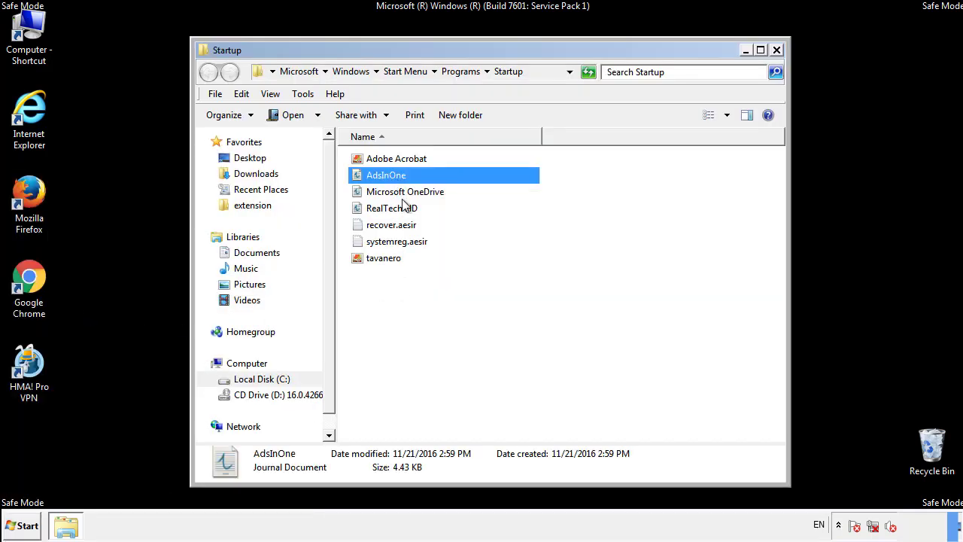
{"action": "left_click", "coordinate": [398, 224], "text": "ctrl"}
{"action": "left_click", "coordinate": [398, 242], "text": "ctrl"}
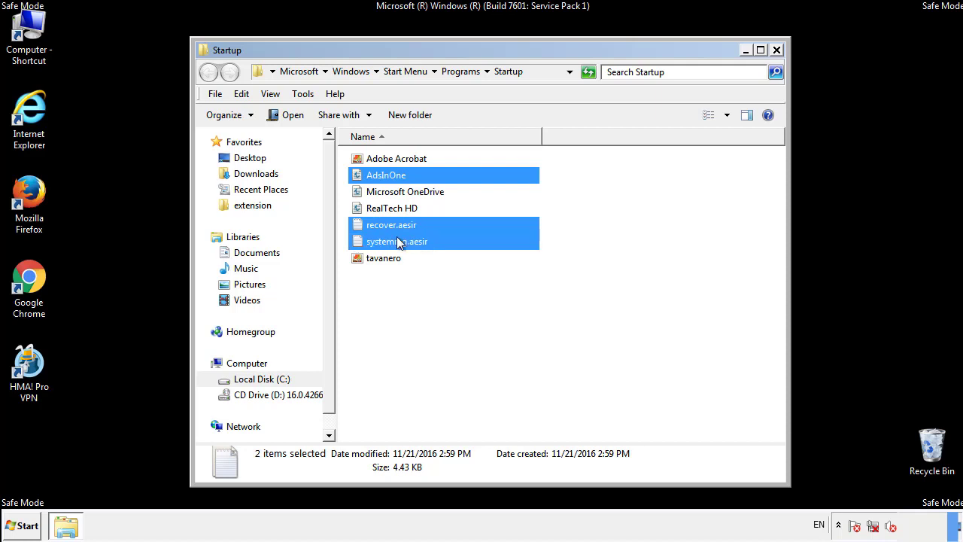
{"action": "left_click", "coordinate": [385, 257], "text": "ctrl"}
{"action": "right_click", "coordinate": [381, 259]}
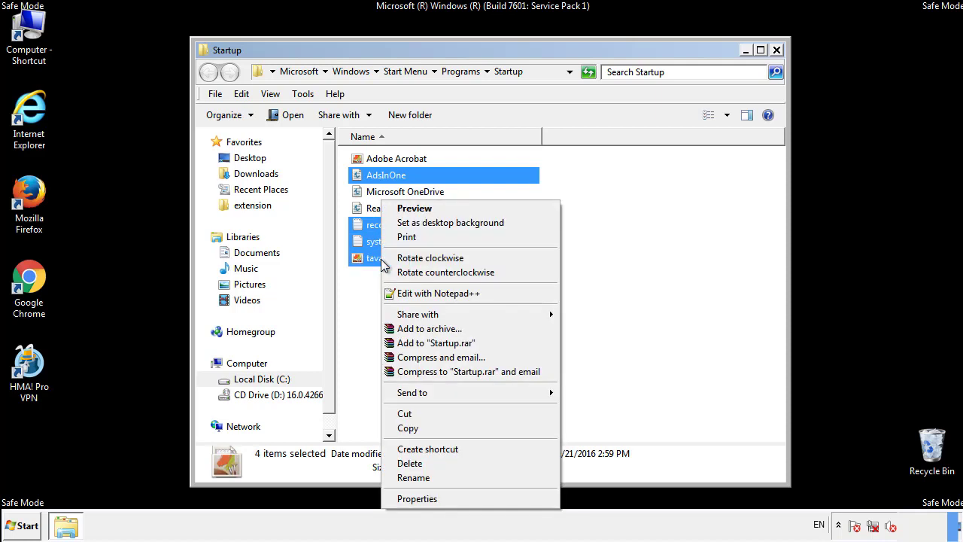
{"action": "left_click", "coordinate": [406, 463]}
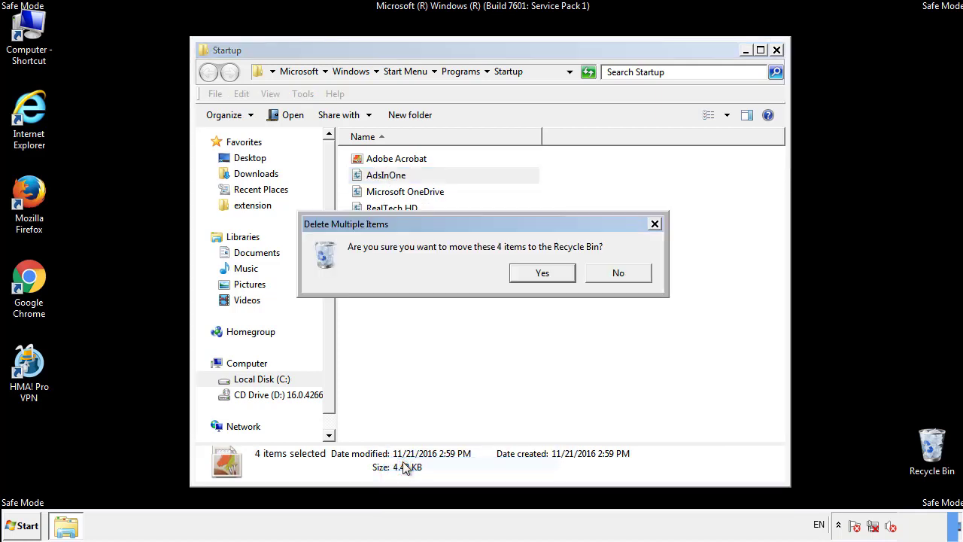
{"action": "left_click", "coordinate": [536, 273]}
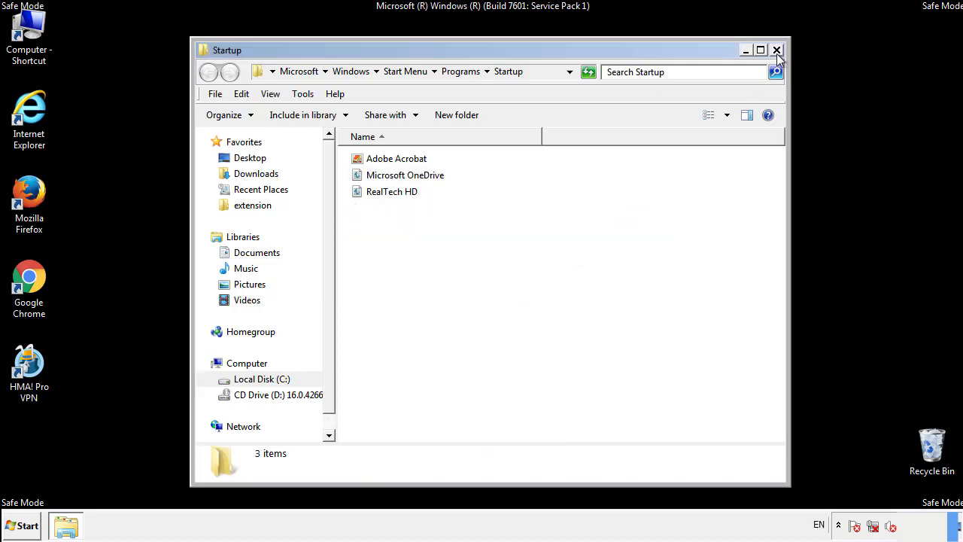
{"action": "left_click", "coordinate": [776, 50]}
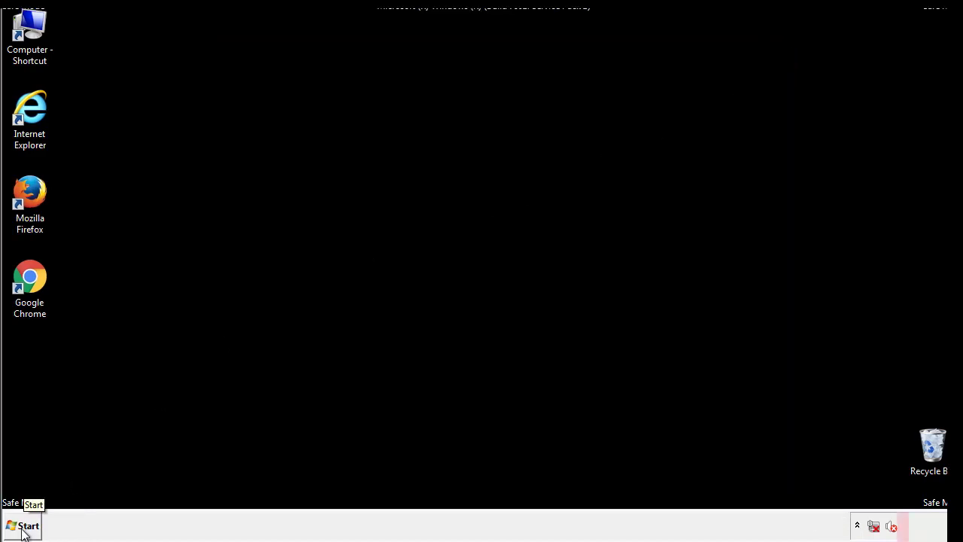
{"action": "left_click", "coordinate": [23, 528]}
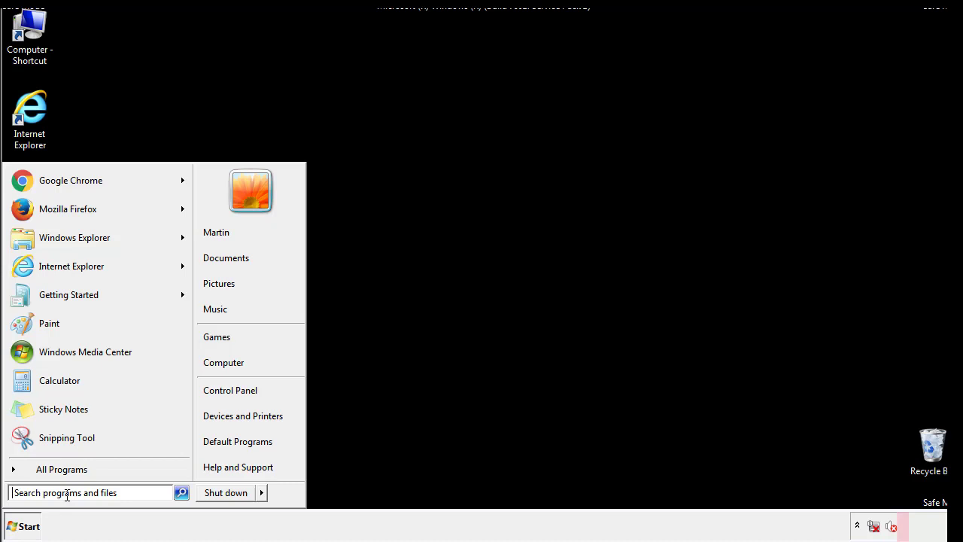
Step: Launch regedit and expand HKEY_LOCAL_MACHINE\SOFTWARE\Microsoft\Windows\CurrentVersion
{"action": "type", "text": "reged"}
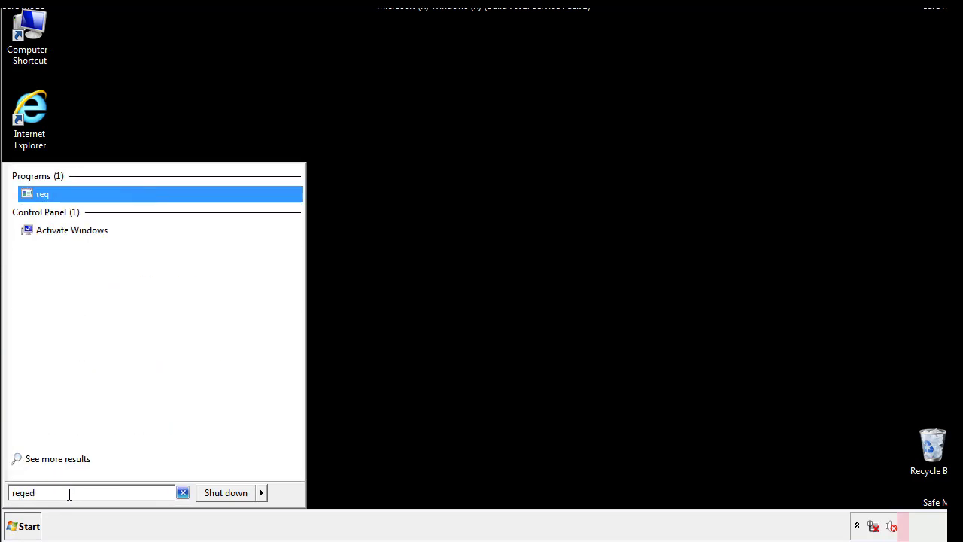
{"action": "type", "text": "it"}
{"action": "key", "text": "Return"}
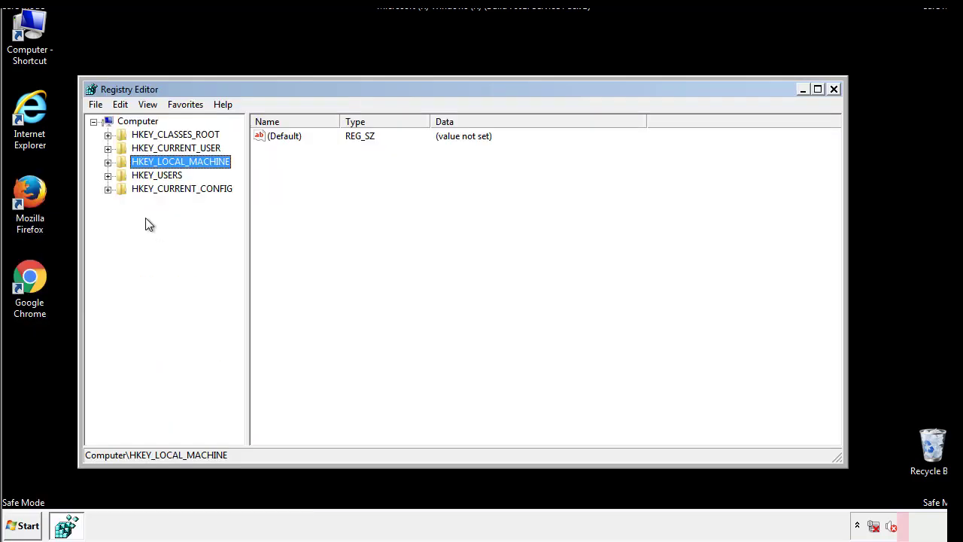
{"action": "left_click", "coordinate": [107, 162]}
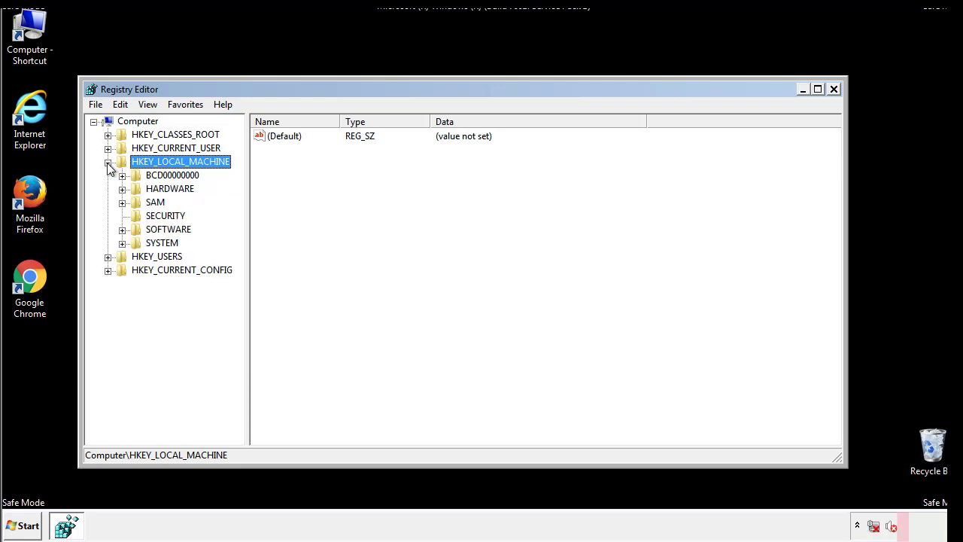
{"action": "left_click", "coordinate": [122, 230]}
{"action": "scroll", "coordinate": [237, 222], "scroll_direction": "down", "scroll_amount": 1}
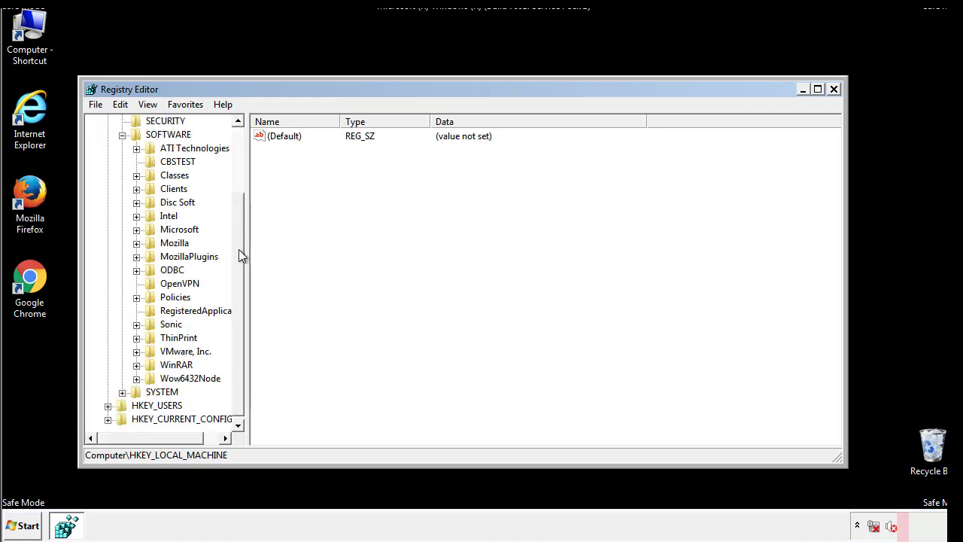
{"action": "left_click", "coordinate": [137, 230]}
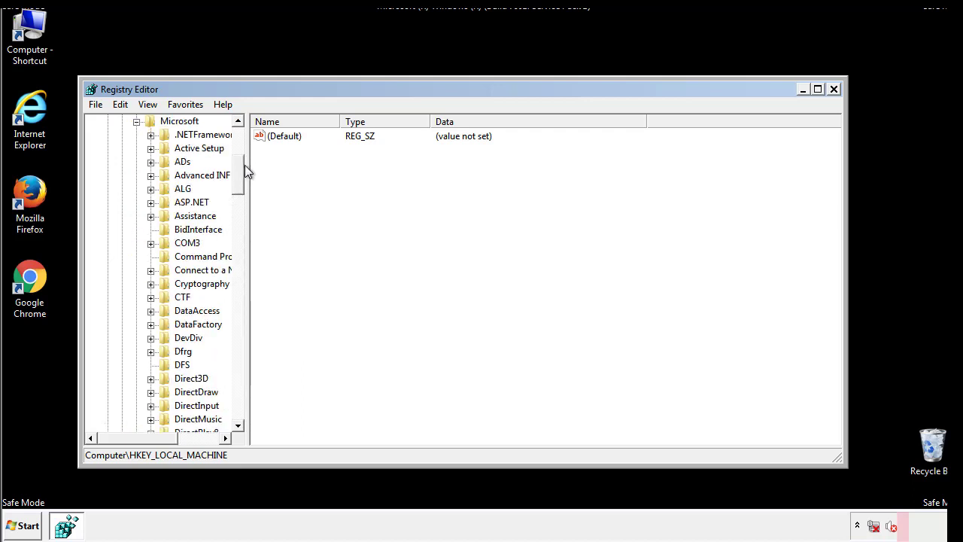
{"action": "left_click_drag", "start_coordinate": [237, 188], "coordinate": [237, 389]}
{"action": "left_click", "coordinate": [151, 230]}
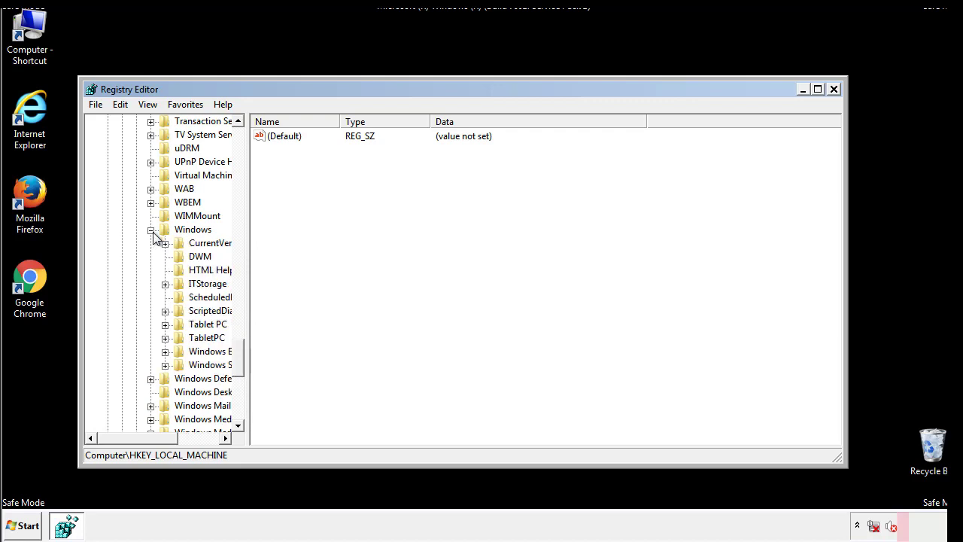
{"action": "left_click_drag", "start_coordinate": [131, 440], "coordinate": [153, 442]}
{"action": "left_click", "coordinate": [127, 243]}
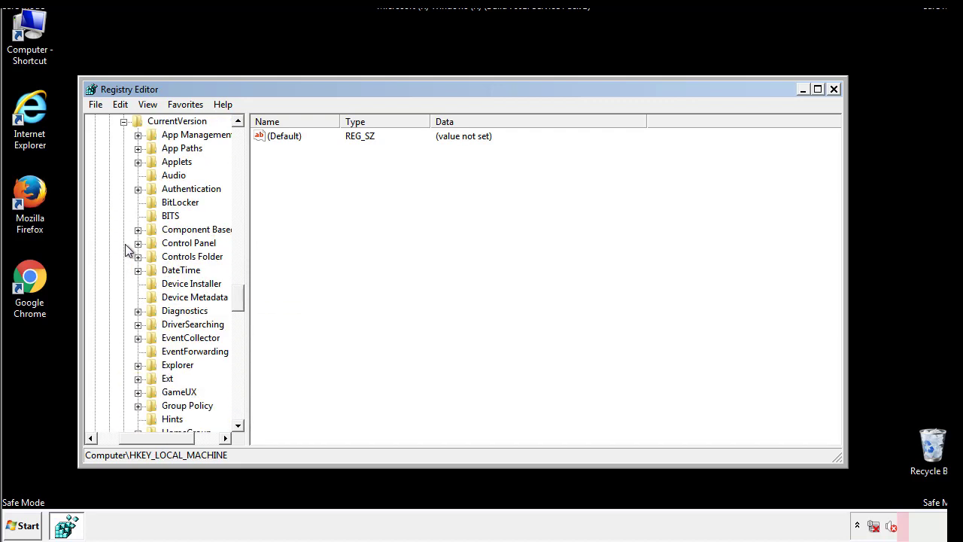
{"action": "left_click_drag", "start_coordinate": [245, 298], "coordinate": [238, 348]}
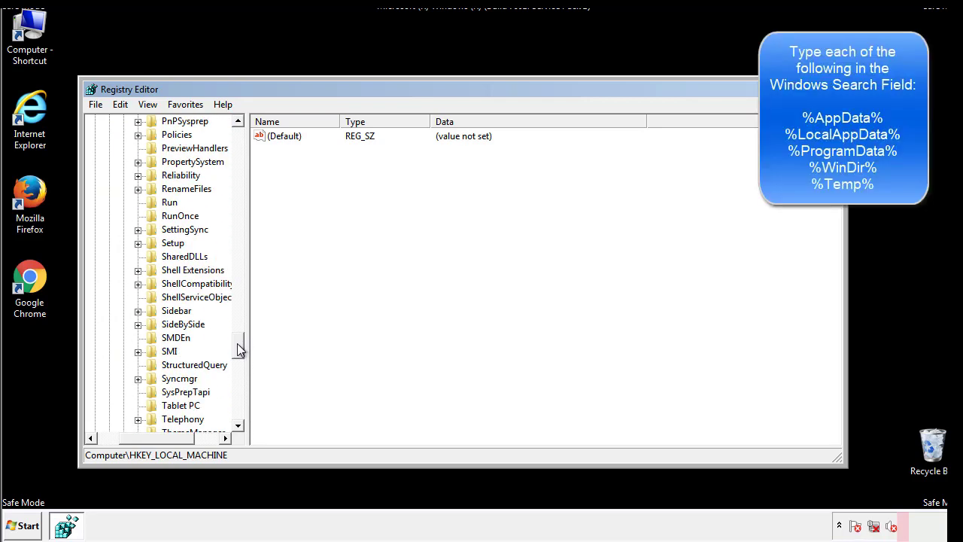
Step: Delete the tappi.loc value from the HKLM CurrentVersion\Run key
{"action": "left_click", "coordinate": [160, 203]}
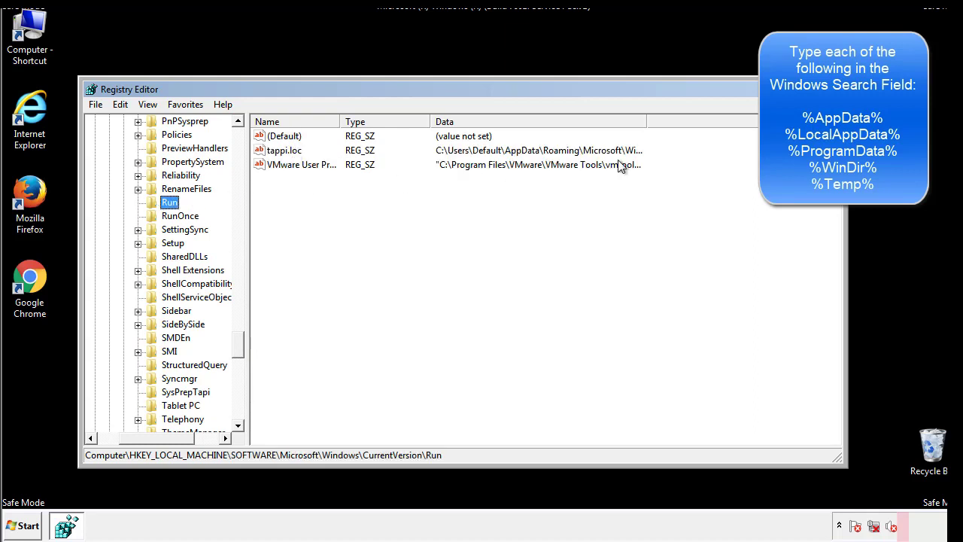
{"action": "left_click", "coordinate": [286, 155]}
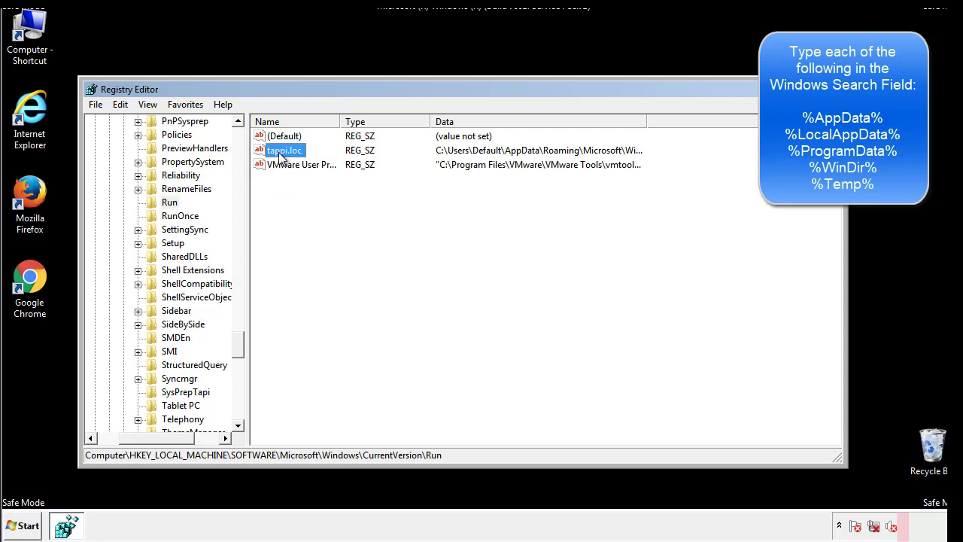
{"action": "right_click", "coordinate": [279, 152]}
{"action": "left_click", "coordinate": [301, 196]}
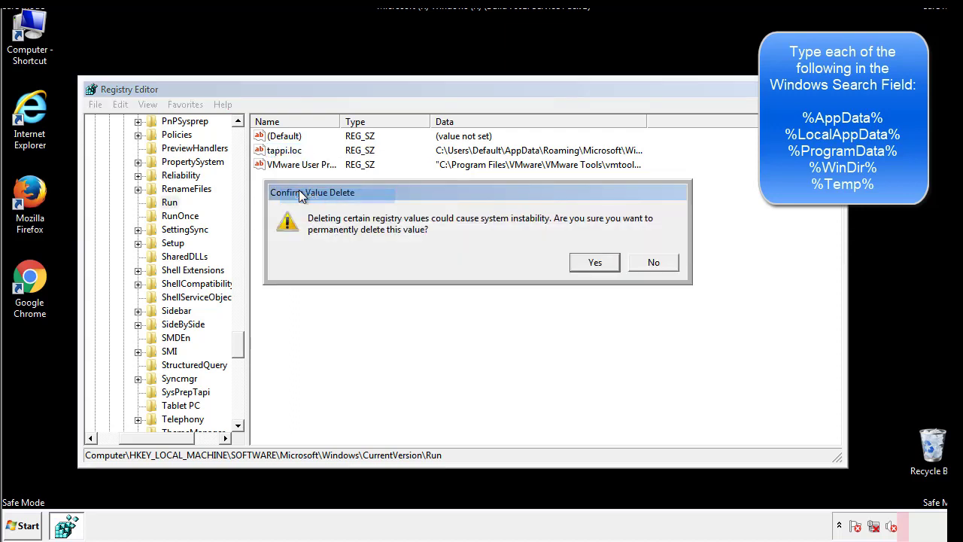
{"action": "left_click", "coordinate": [586, 265]}
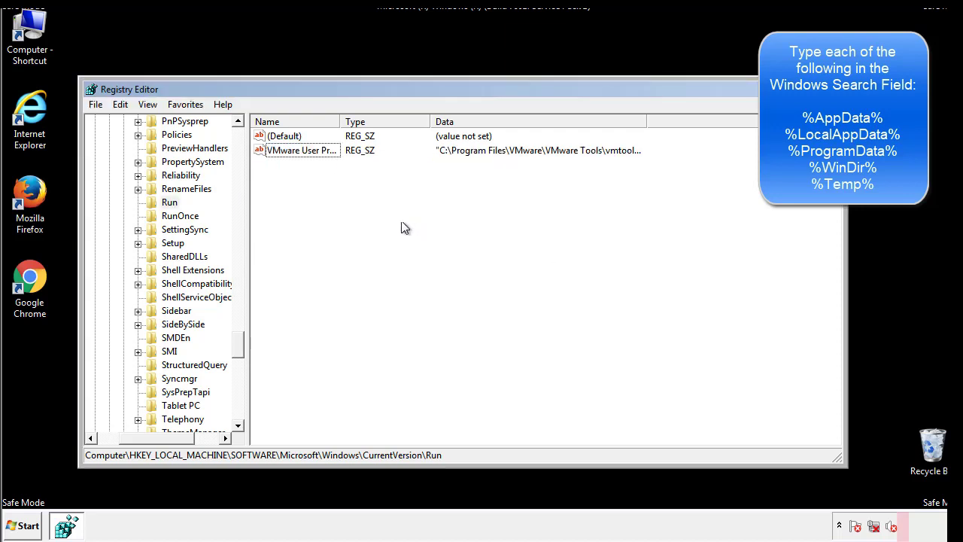
{"action": "left_click_drag", "start_coordinate": [239, 340], "coordinate": [237, 411]}
{"action": "left_click_drag", "start_coordinate": [151, 444], "coordinate": [93, 443]}
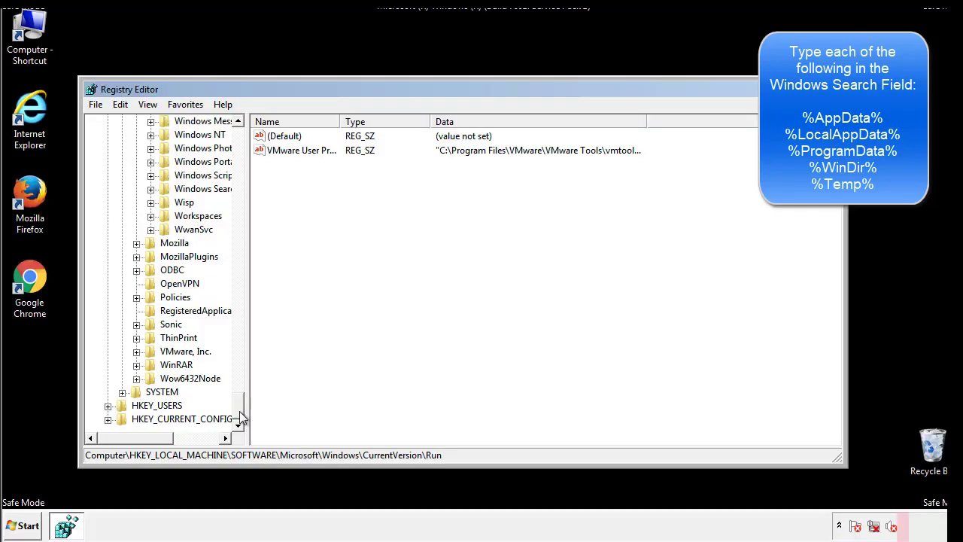
{"action": "left_click_drag", "start_coordinate": [239, 412], "coordinate": [245, 143]}
Step: Collapse HKEY_LOCAL_MACHINE and expand HKEY_CURRENT_USER\Software\Microsoft
{"action": "left_click", "coordinate": [107, 161]}
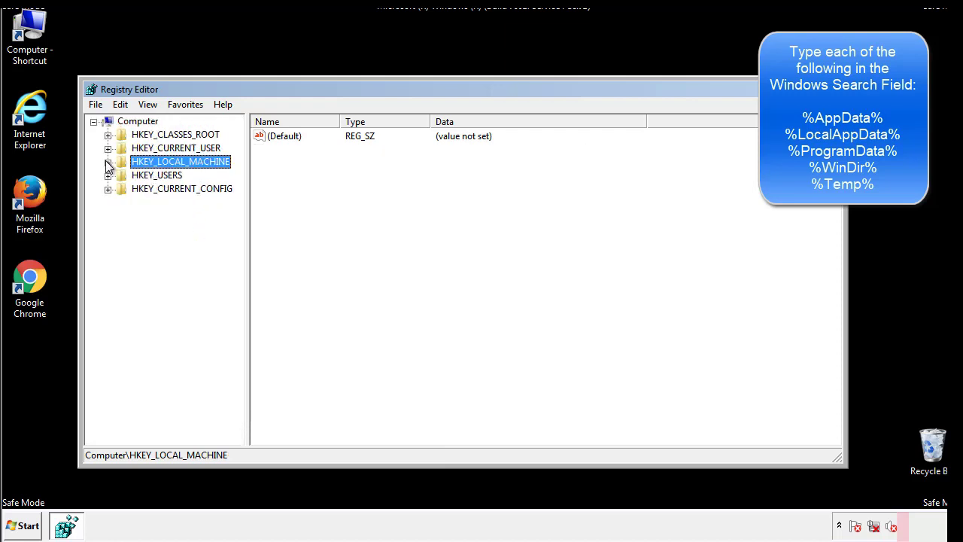
{"action": "left_click", "coordinate": [108, 148]}
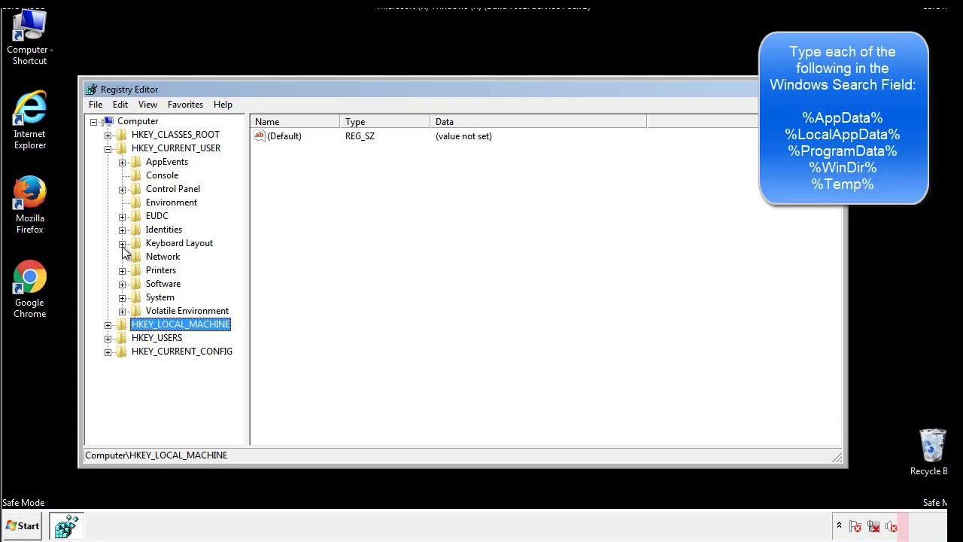
{"action": "left_click", "coordinate": [122, 285]}
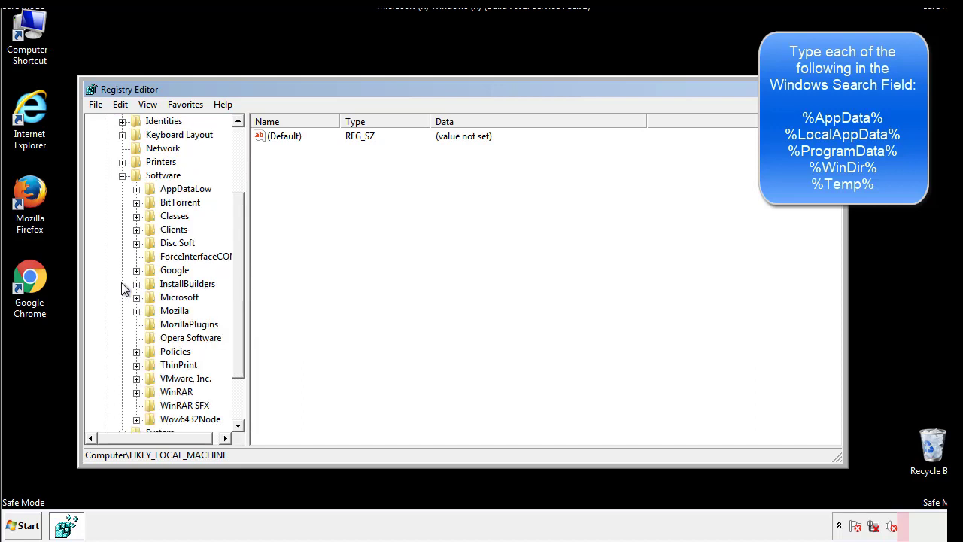
{"action": "left_click_drag", "start_coordinate": [236, 274], "coordinate": [237, 287]}
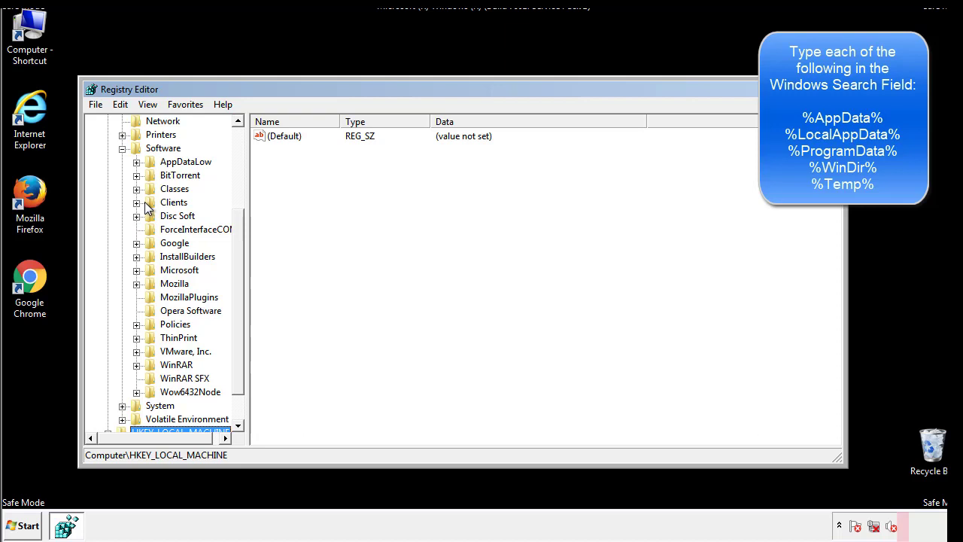
{"action": "left_click", "coordinate": [136, 271]}
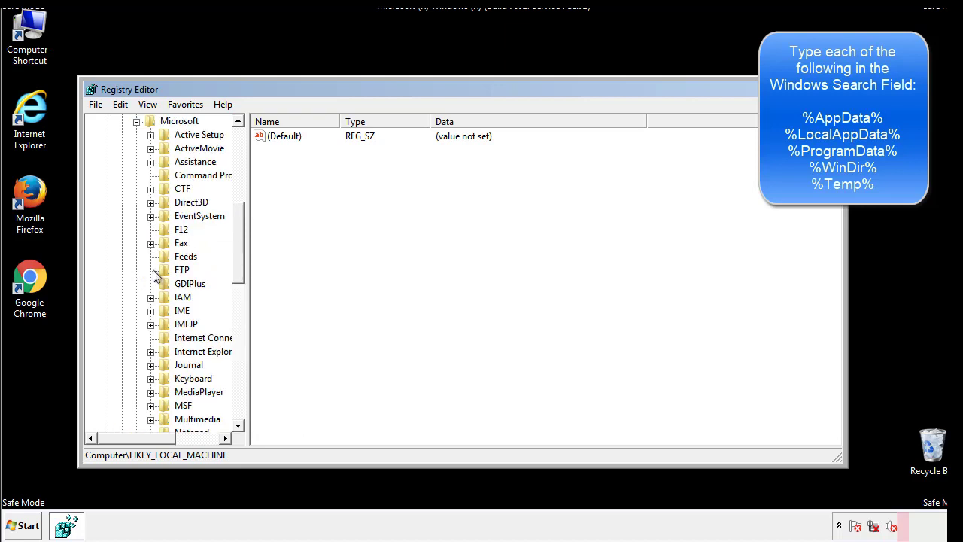
{"action": "left_click_drag", "start_coordinate": [237, 230], "coordinate": [238, 314]}
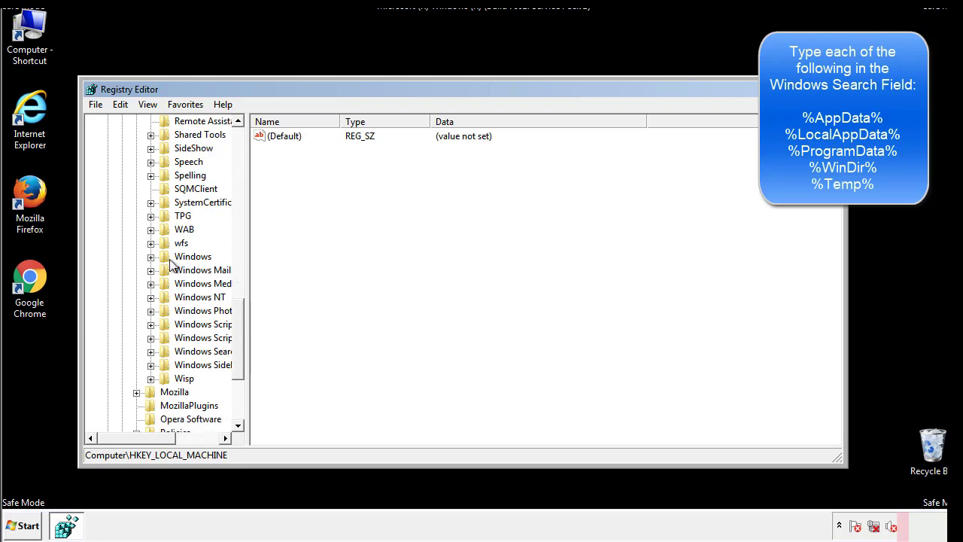
Step: Open HKCU Windows\CurrentVersion\Run and inspect its lone DAEMON Tools value
{"action": "left_click", "coordinate": [152, 256]}
{"action": "left_click", "coordinate": [165, 270]}
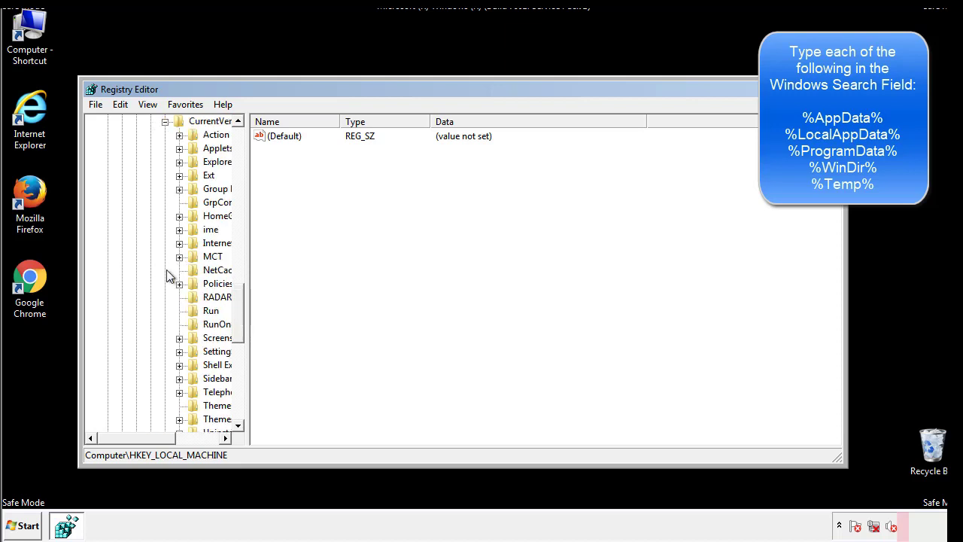
{"action": "left_click_drag", "start_coordinate": [146, 442], "coordinate": [169, 438]}
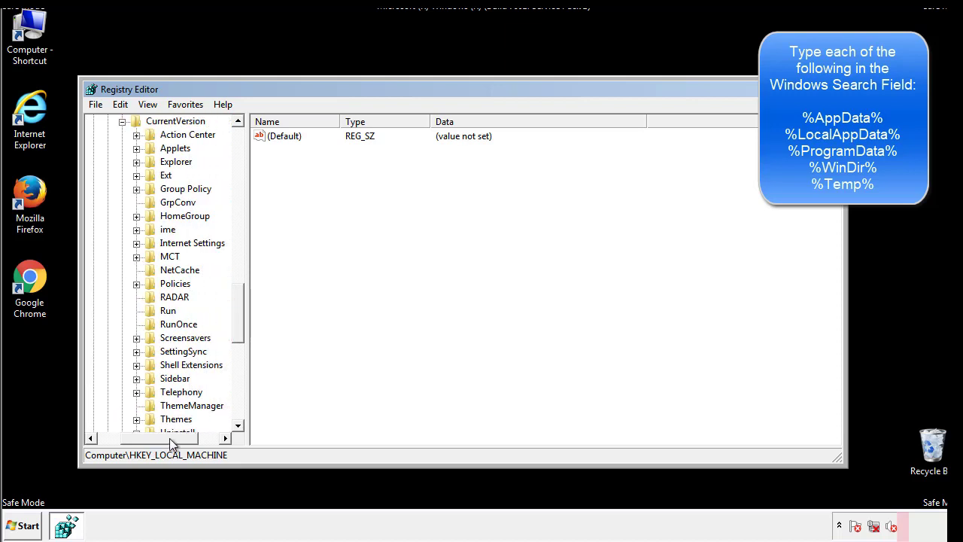
{"action": "left_click", "coordinate": [165, 308]}
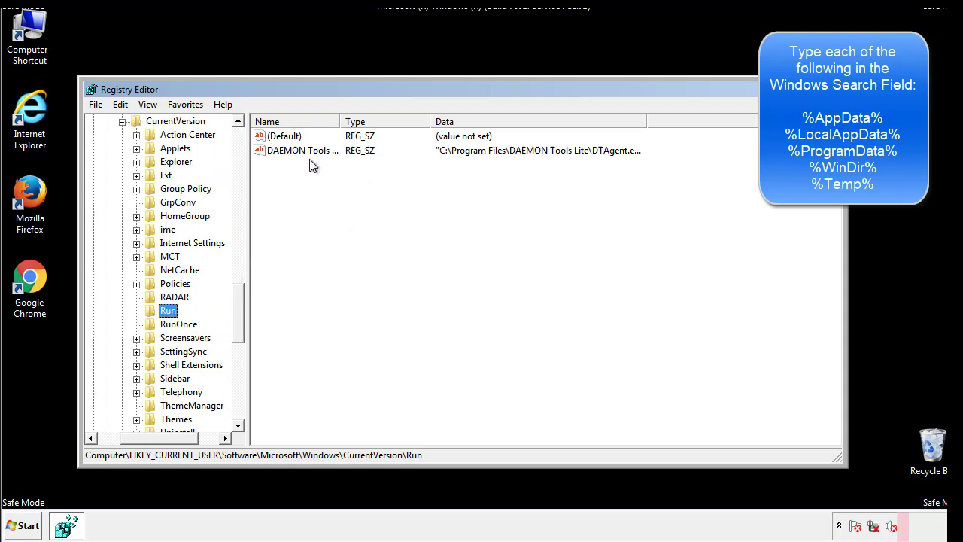
{"action": "left_click", "coordinate": [411, 174]}
{"action": "left_click_drag", "start_coordinate": [160, 436], "coordinate": [136, 437]}
{"action": "left_click_drag", "start_coordinate": [244, 326], "coordinate": [238, 313]}
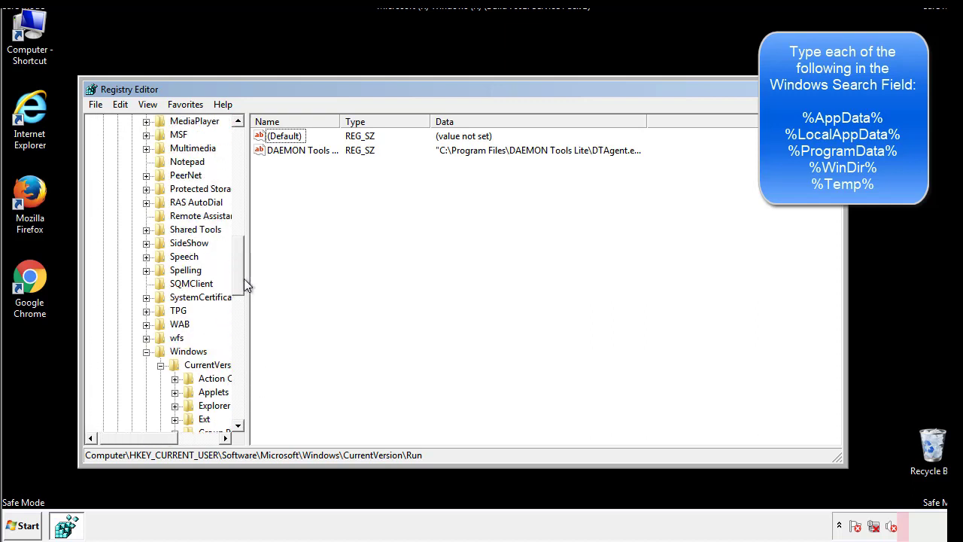
Step: Find %temp% in the registry, landing on the VolumeCaches\Temporary Files key
{"action": "left_click", "coordinate": [147, 352]}
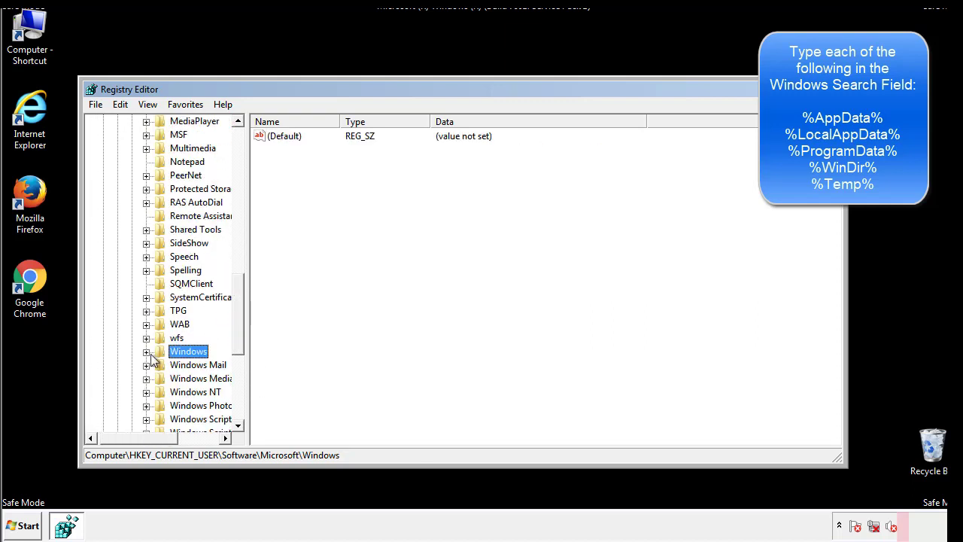
{"action": "left_click_drag", "start_coordinate": [241, 335], "coordinate": [242, 185]}
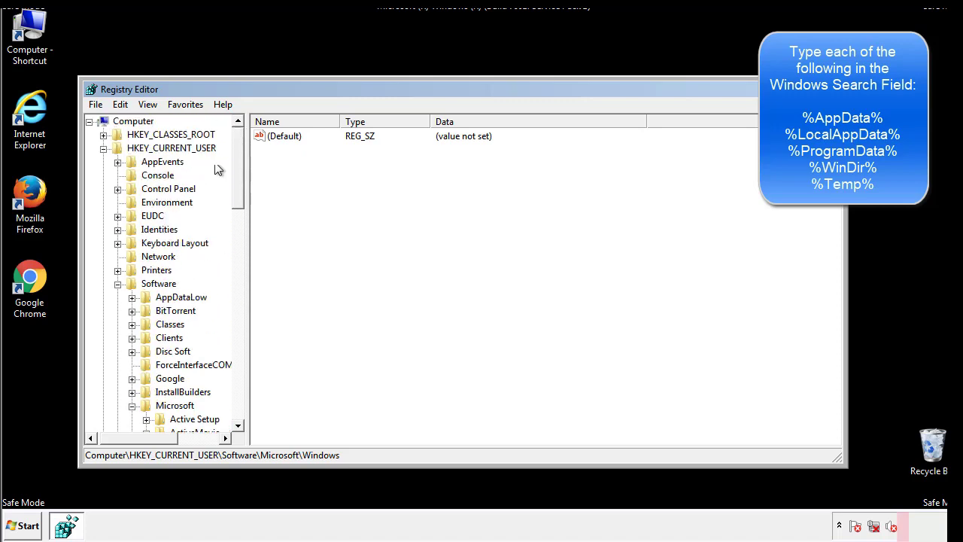
{"action": "left_click", "coordinate": [120, 104]}
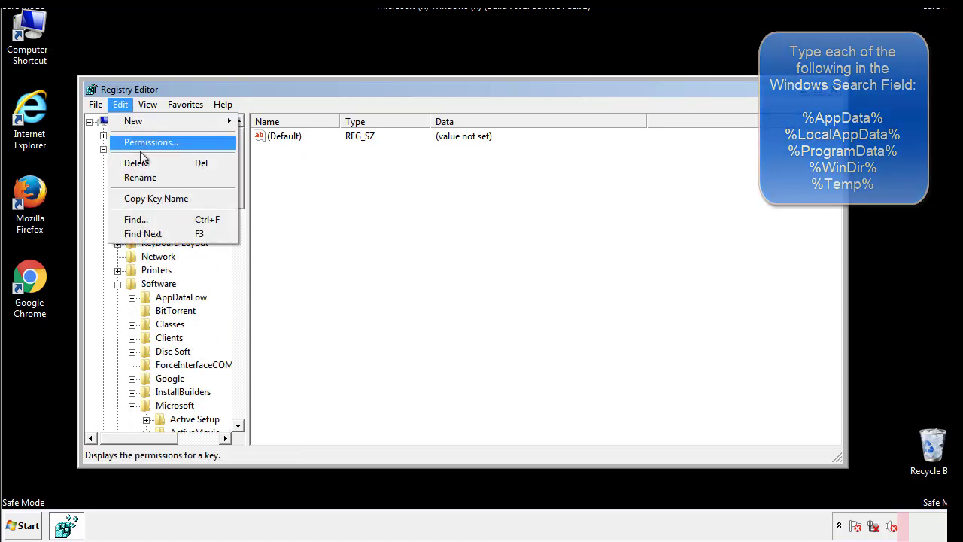
{"action": "left_click", "coordinate": [136, 219]}
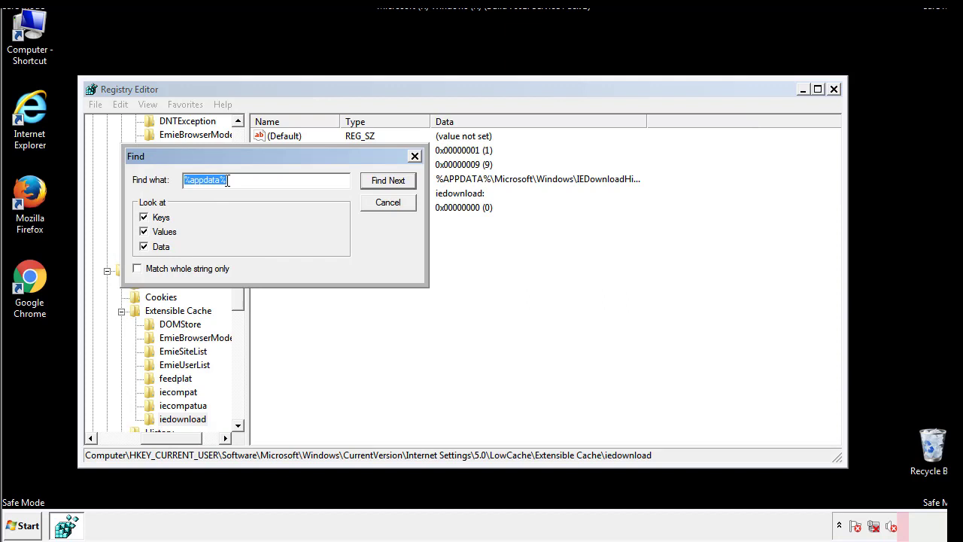
{"action": "type", "text": "%temp%"}
{"action": "key", "text": "Return"}
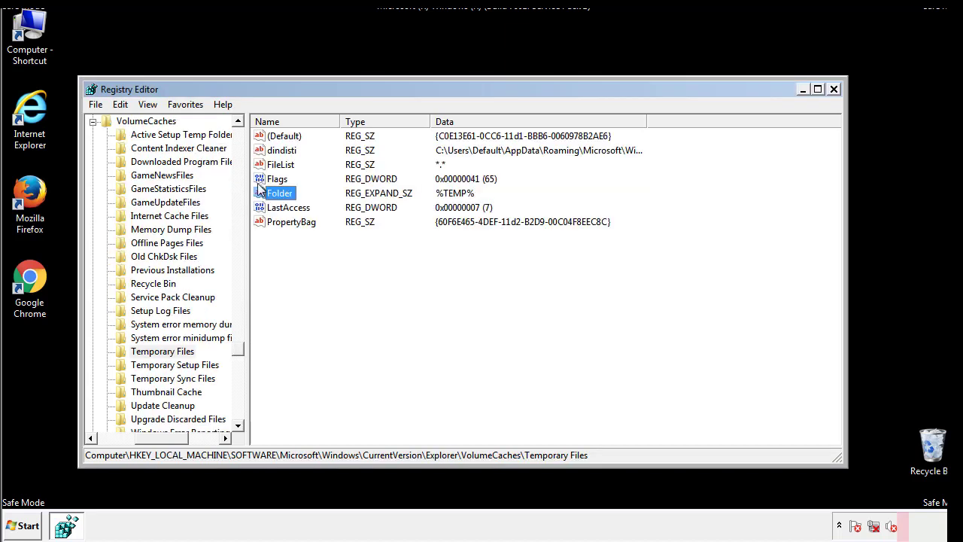
Step: Select and delete all seven values under Temporary Files, keeping only (Default)
{"action": "left_click", "coordinate": [394, 262]}
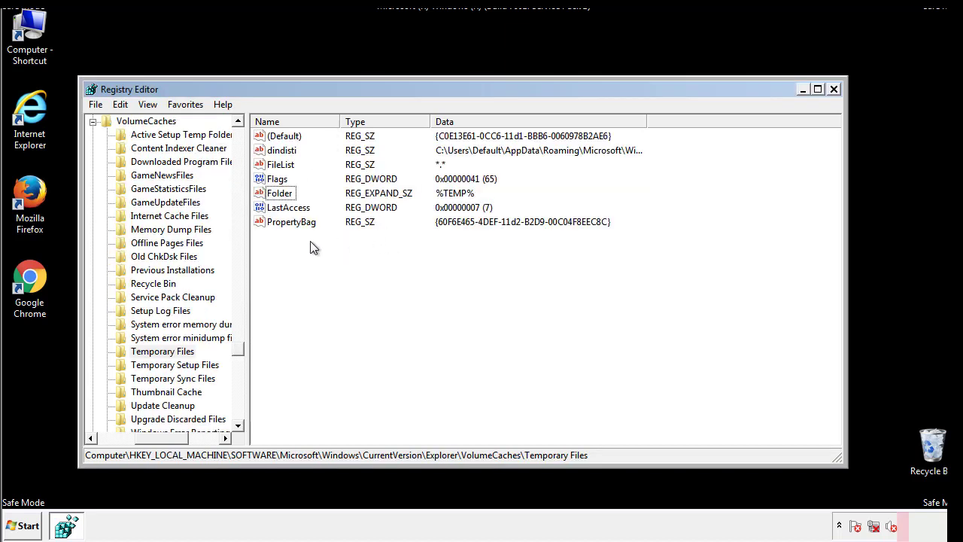
{"action": "left_click_drag", "start_coordinate": [309, 243], "coordinate": [271, 137]}
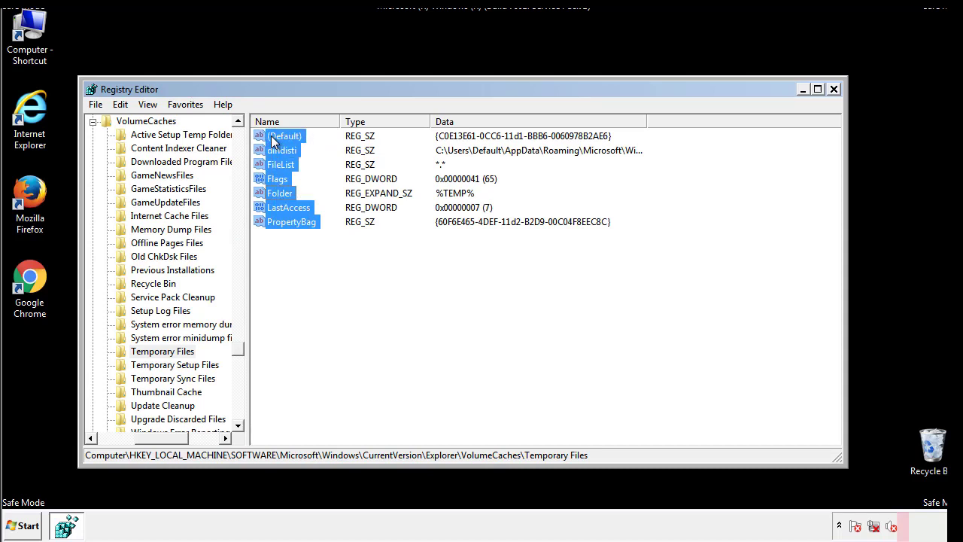
{"action": "right_click", "coordinate": [272, 137]}
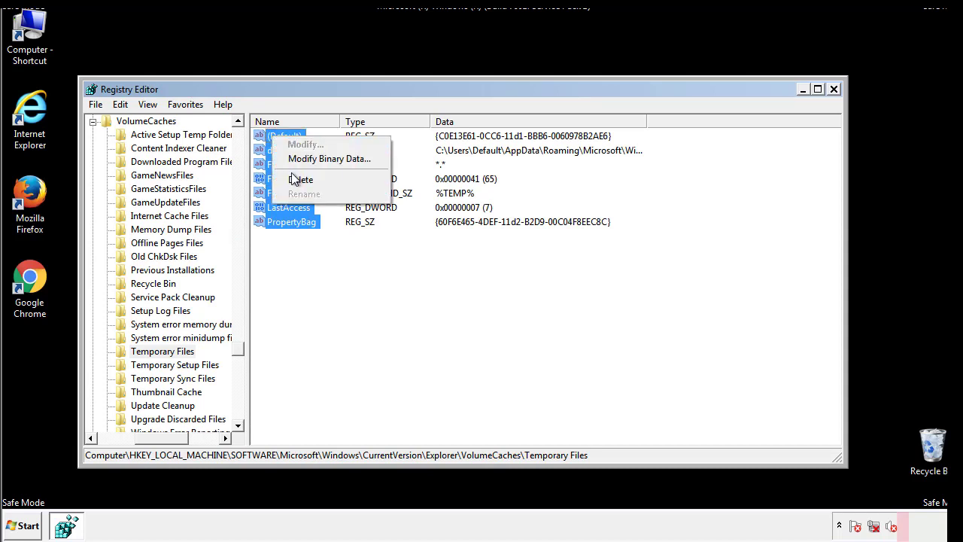
{"action": "left_click", "coordinate": [293, 179]}
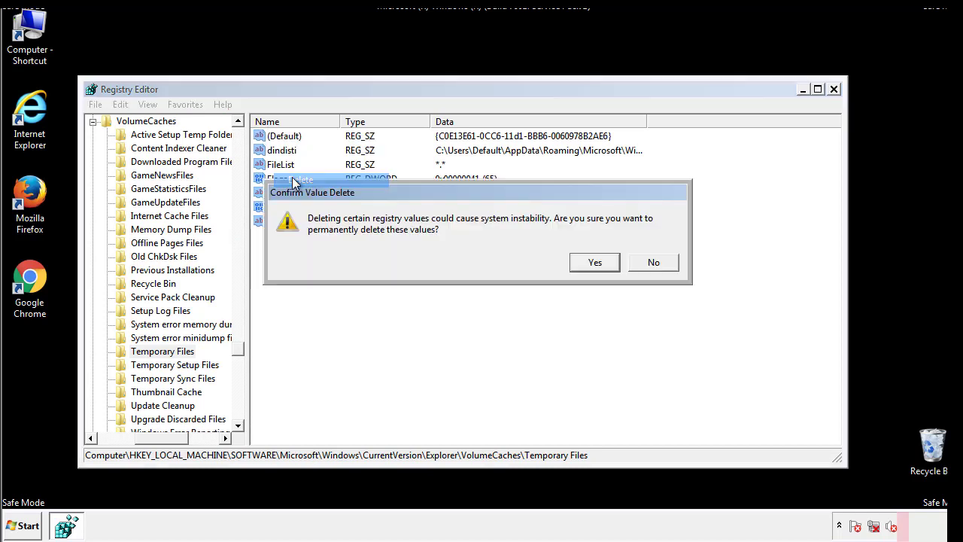
{"action": "left_click", "coordinate": [606, 262]}
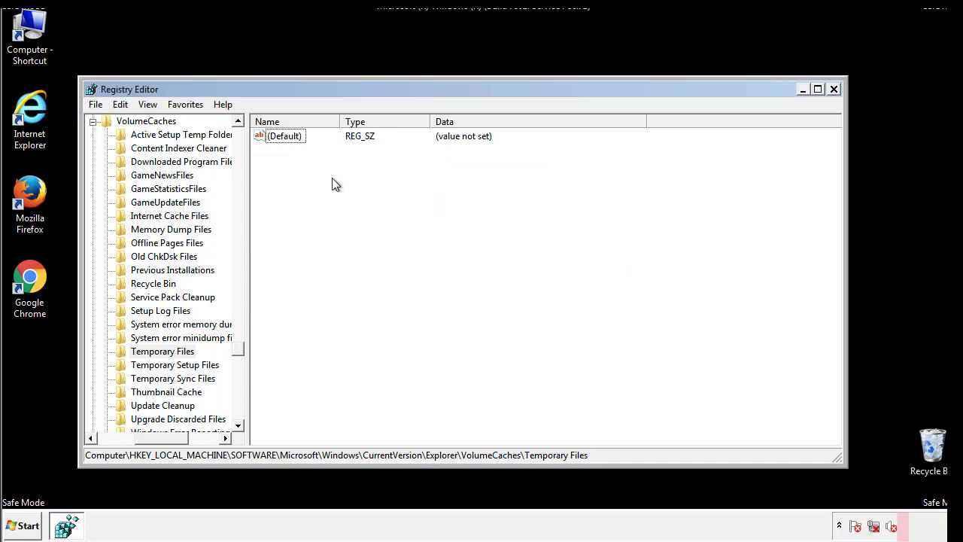
Step: Close Registry Editor and launch System Configuration by searching msconfig from the Start menu
{"action": "left_click", "coordinate": [835, 89]}
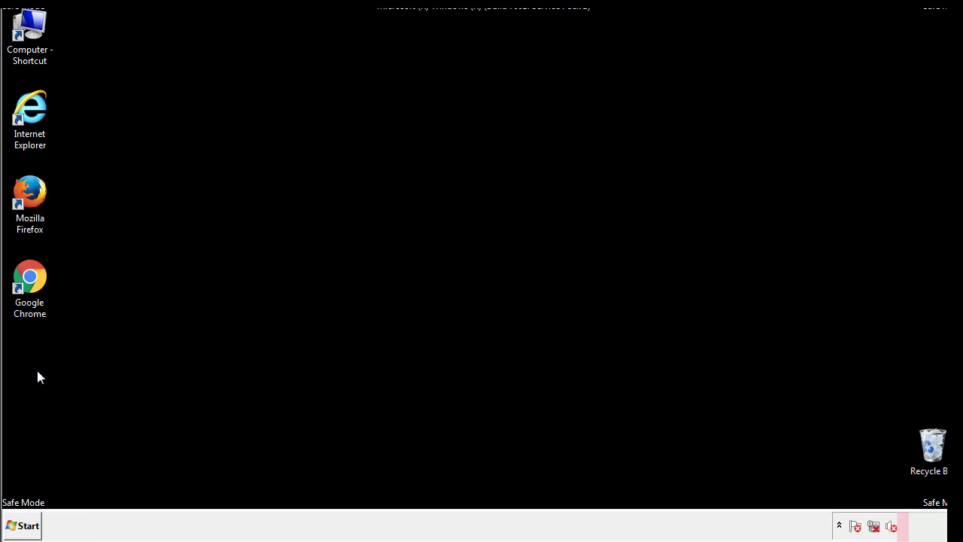
{"action": "left_click", "coordinate": [20, 527]}
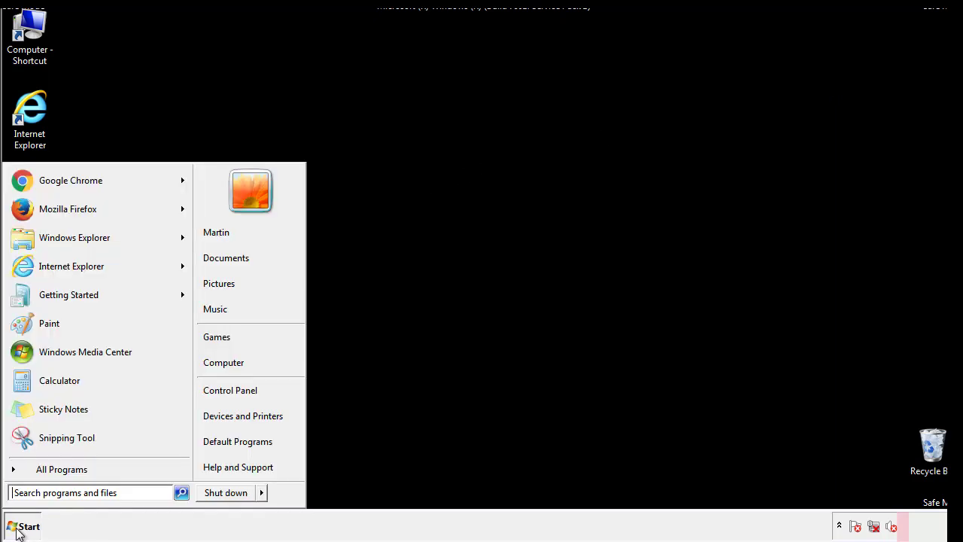
{"action": "left_click", "coordinate": [52, 492]}
{"action": "type", "text": "mscon"}
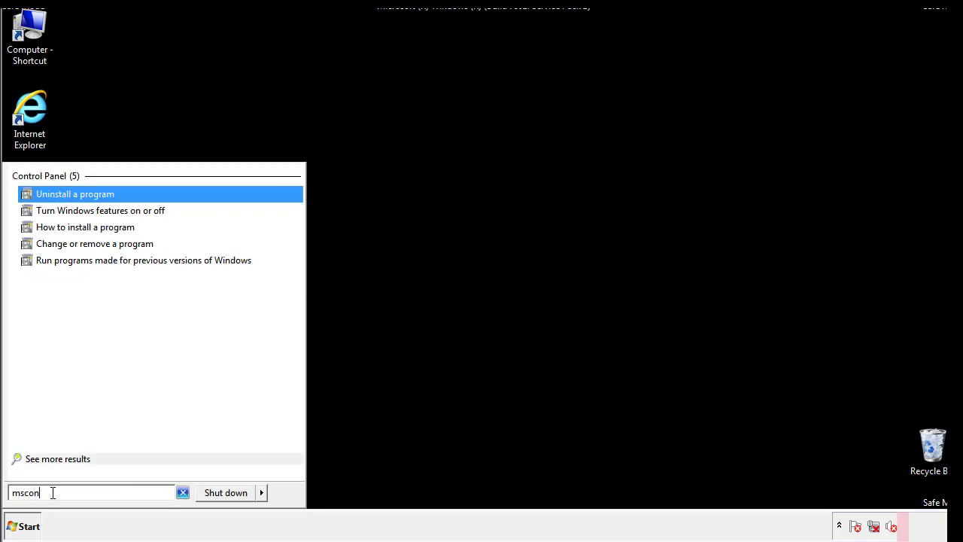
{"action": "type", "text": "fig"}
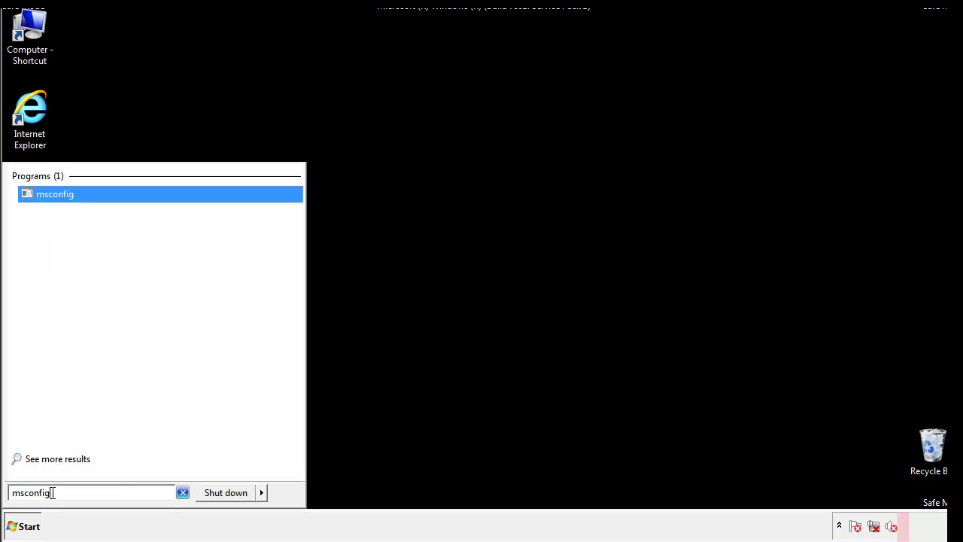
{"action": "key", "text": "Return"}
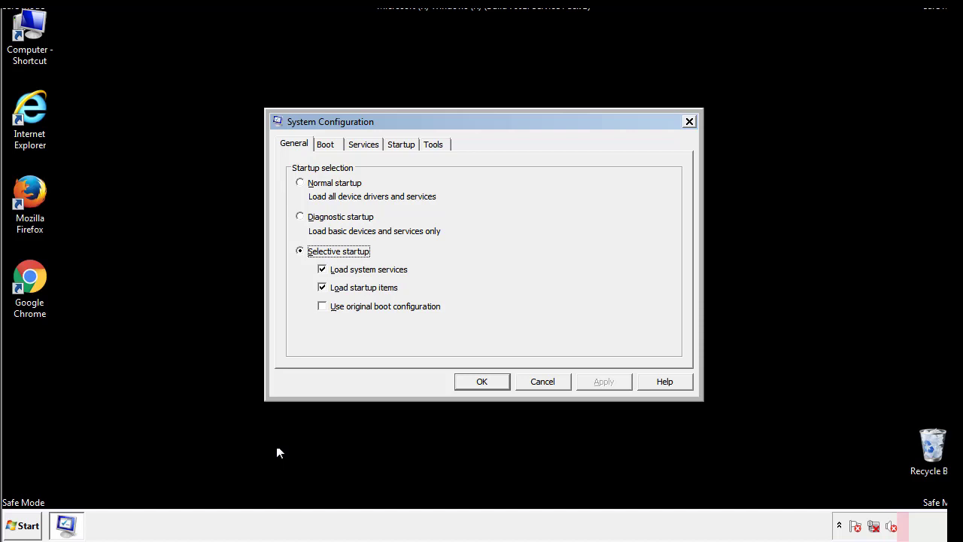
Step: Uncheck Safe boot on the Boot tab, apply and confirm it, then restart now
{"action": "left_click", "coordinate": [328, 144]}
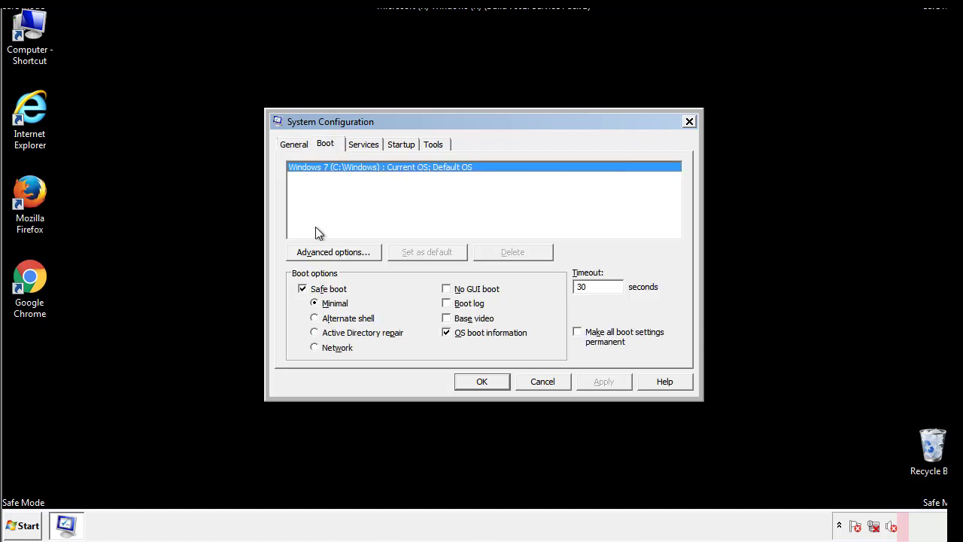
{"action": "left_click", "coordinate": [304, 290]}
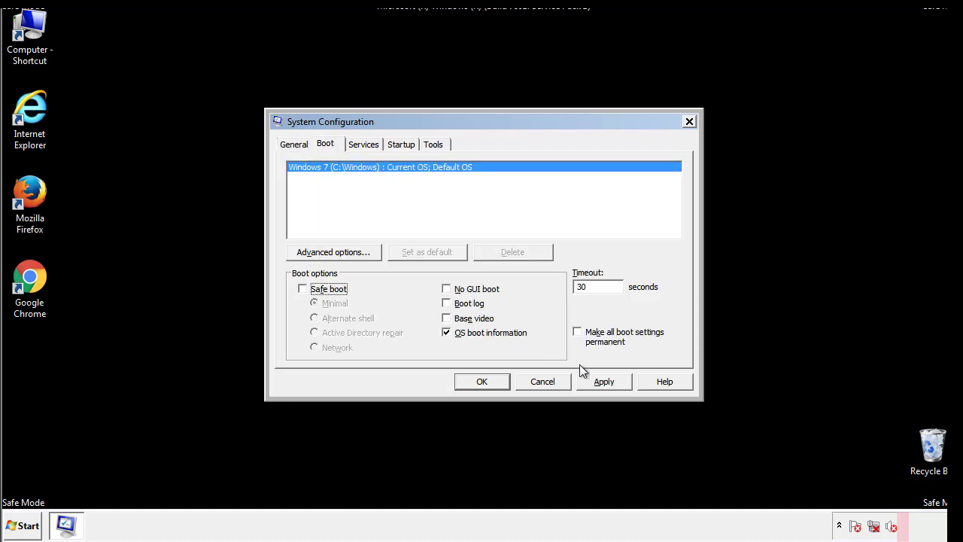
{"action": "left_click", "coordinate": [605, 380]}
{"action": "left_click", "coordinate": [481, 380]}
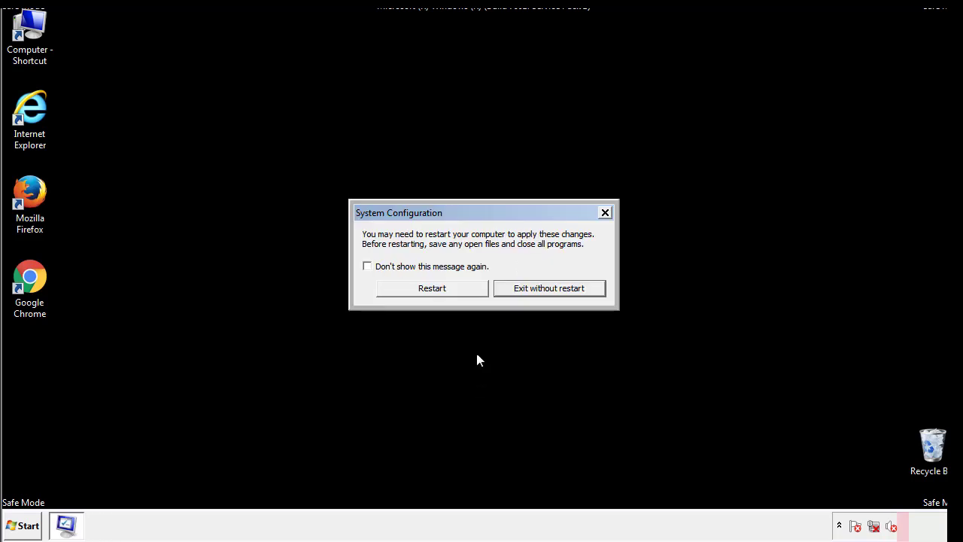
{"action": "left_click", "coordinate": [445, 292]}
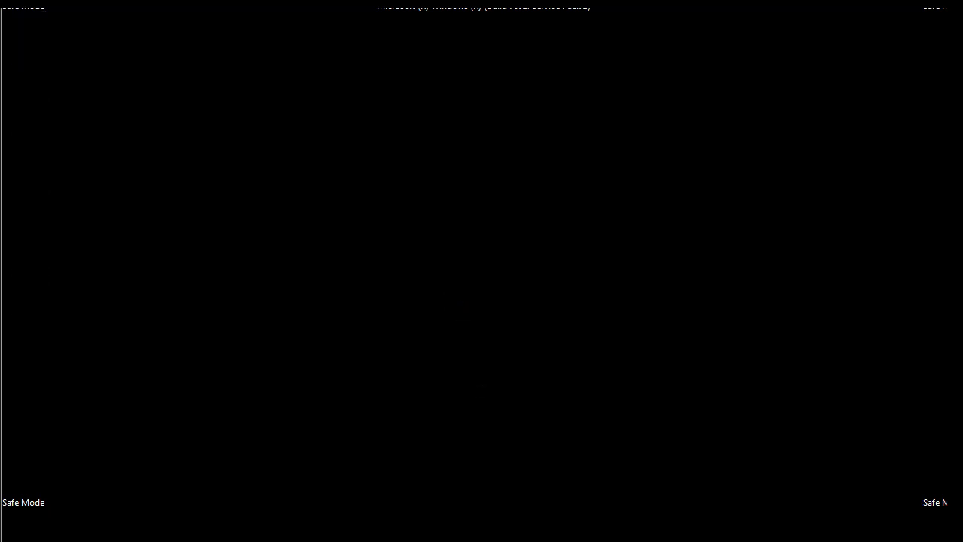